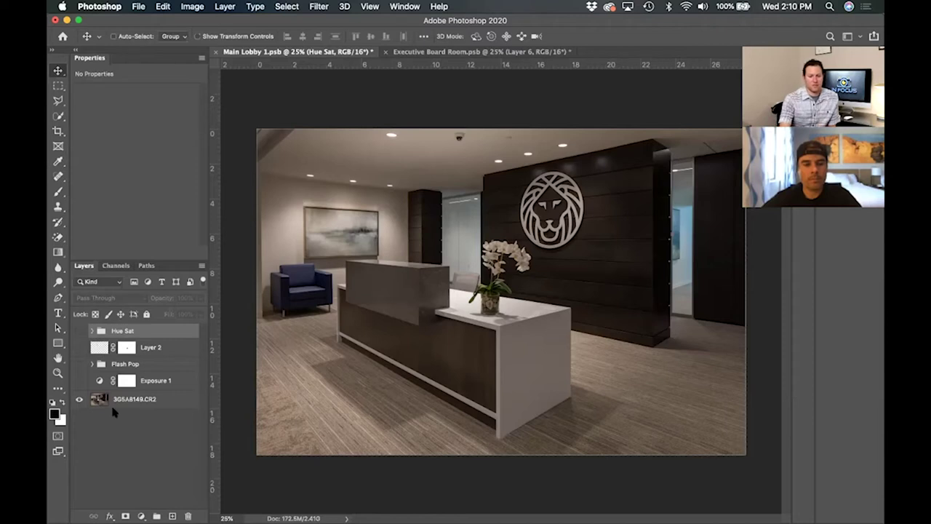
# - Show Exposure 1, Flash Pop and Layer 2, and leave the Hue Sat group hidden and collapsed
pyautogui.click(77, 381)
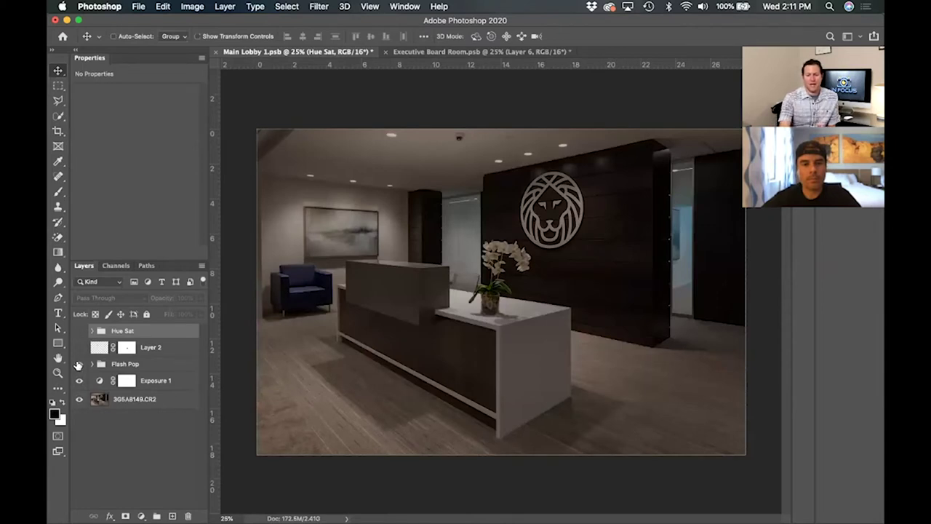
pyautogui.click(78, 364)
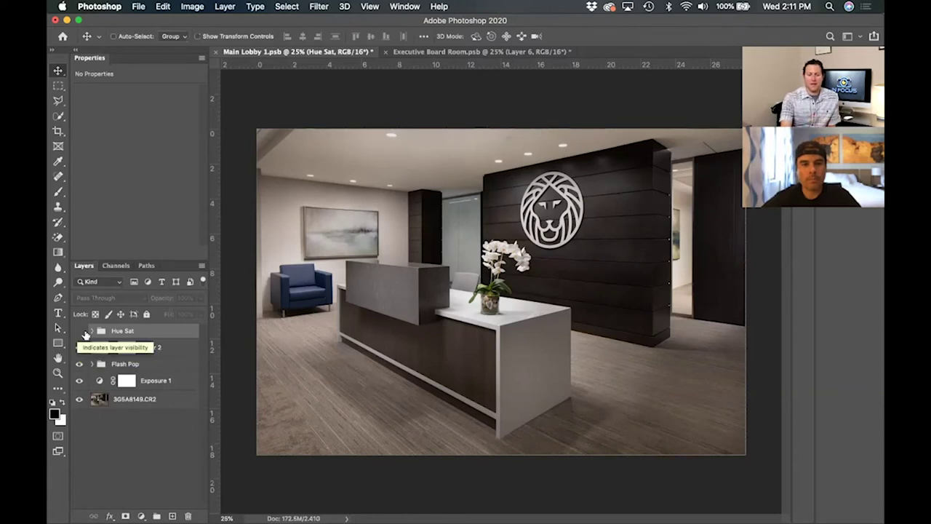
pyautogui.click(91, 331)
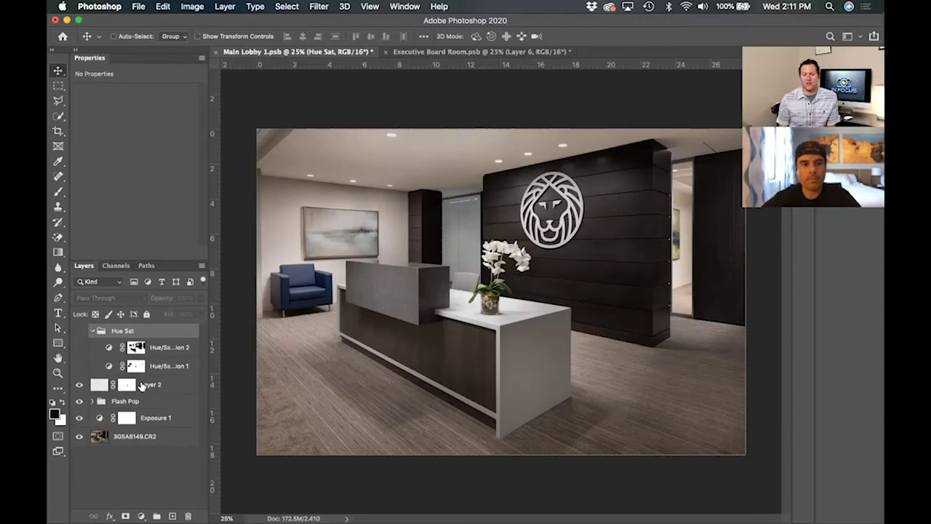
pyautogui.click(80, 384)
pyautogui.click(91, 331)
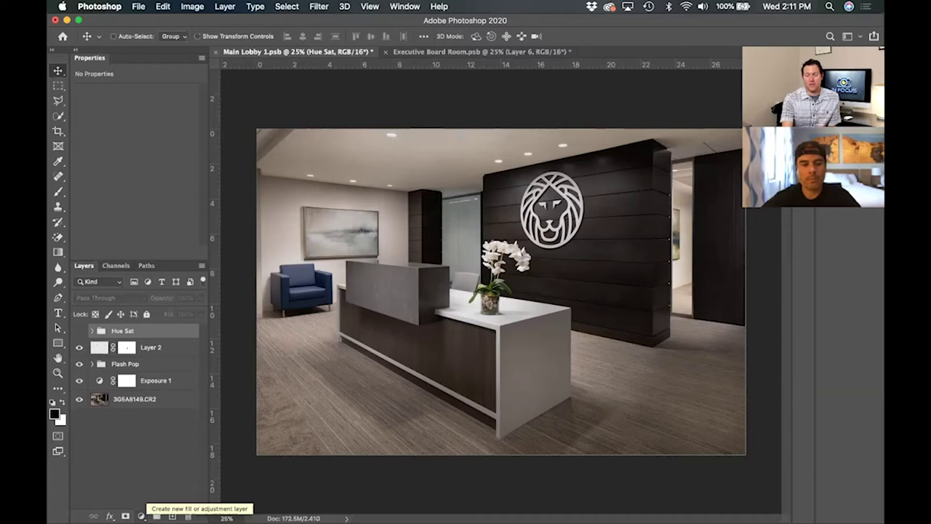
# - Add a Hue/Saturation layer on the Magentas channel with Saturation at -100
pyautogui.click(142, 516)
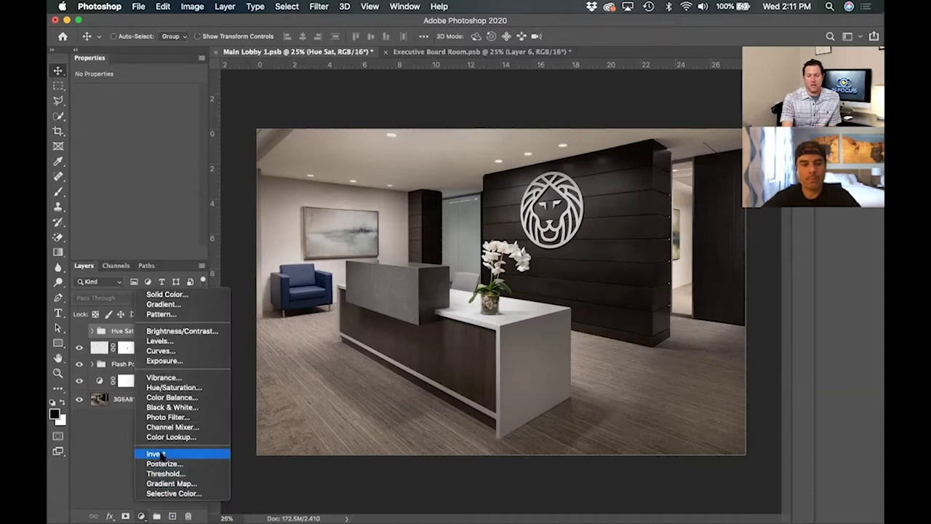
pyautogui.click(176, 389)
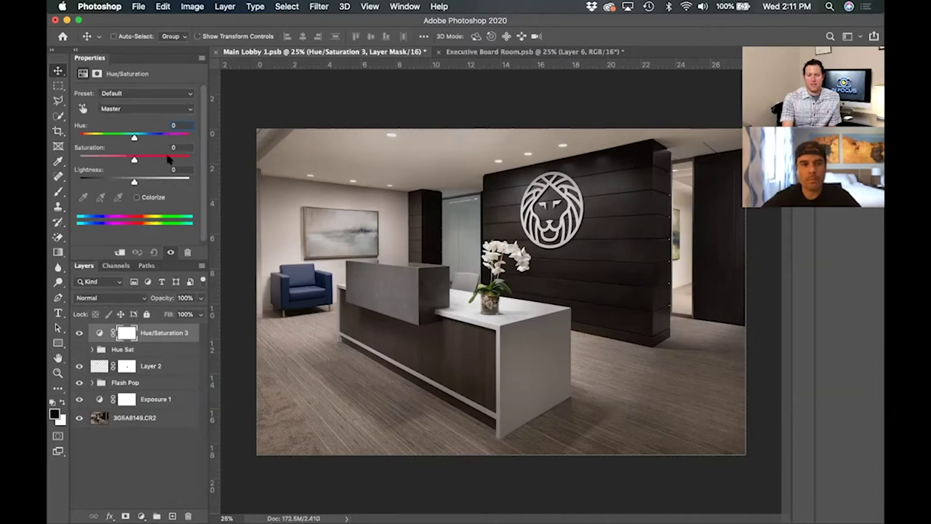
pyautogui.click(143, 109)
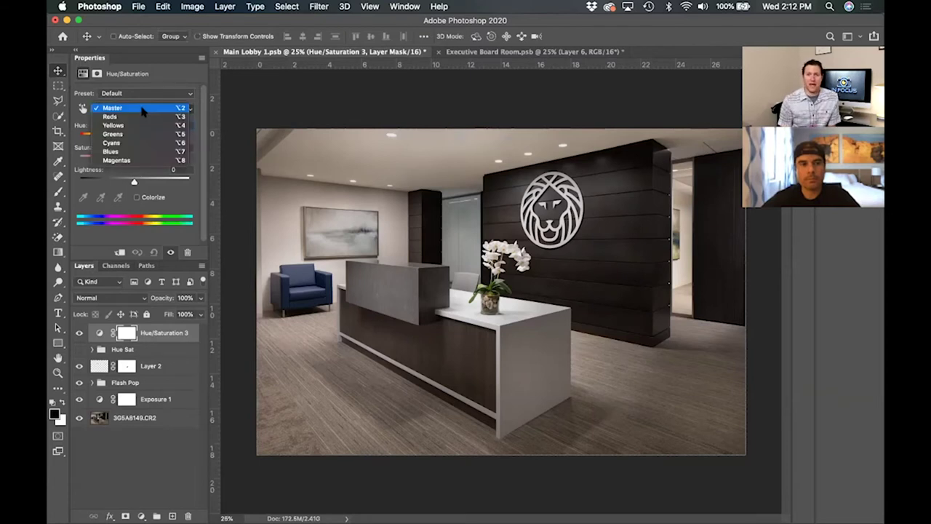
pyautogui.click(136, 161)
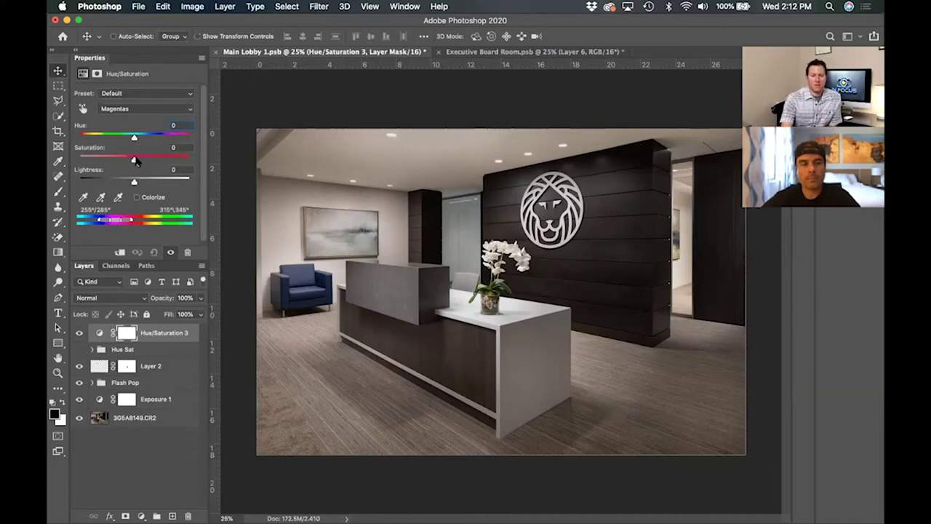
pyautogui.moveTo(135, 161); pyautogui.dragTo(223, 156)
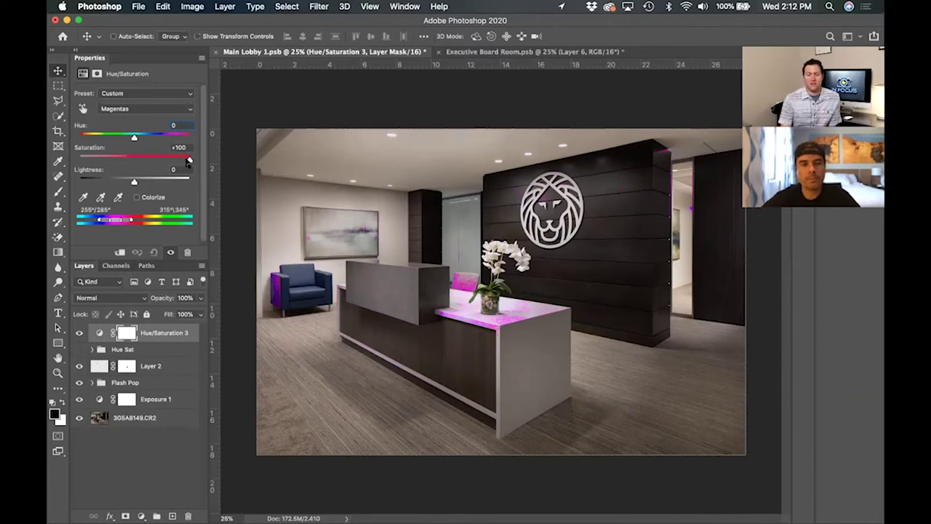
pyautogui.moveTo(189, 161); pyautogui.dragTo(57, 161)
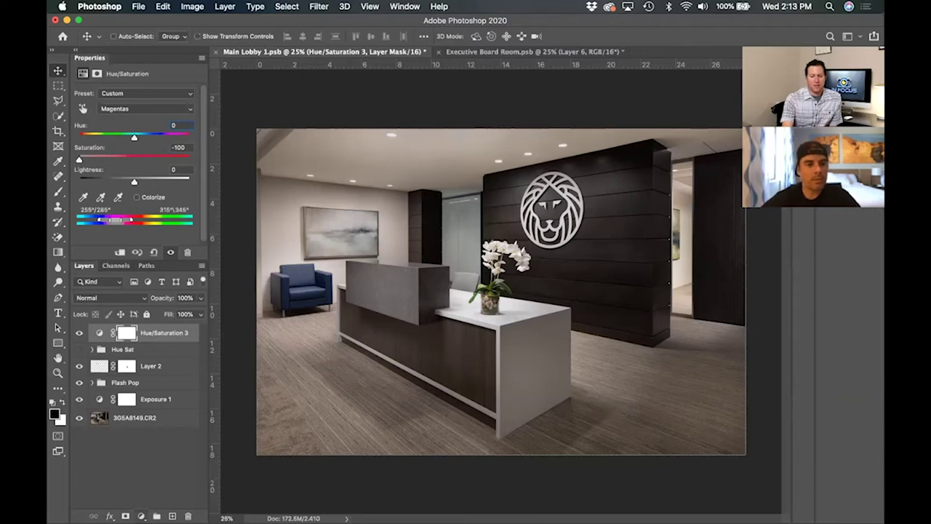
pyautogui.click(141, 515)
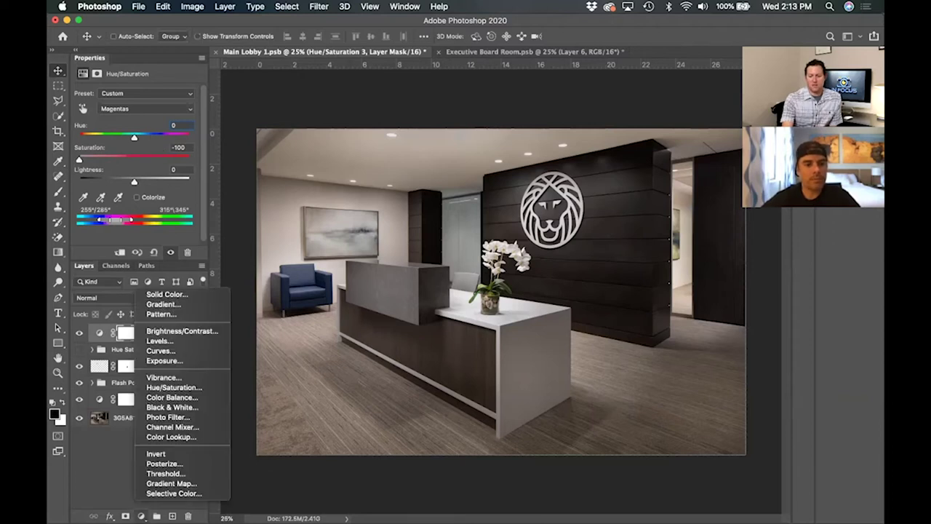
# - Add Hue/Saturation 4 on the Blues channel with Saturation dragged down to -100
pyautogui.click(175, 388)
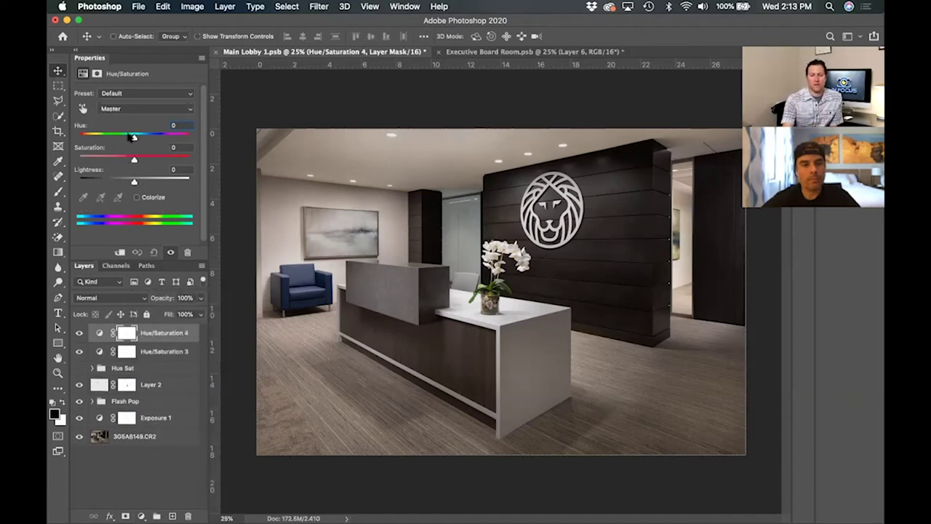
pyautogui.click(133, 110)
pyautogui.click(129, 151)
pyautogui.moveTo(135, 159)
pyautogui.mouseDown()
pyautogui.moveTo(183, 159)
pyautogui.moveTo(136, 160)
pyautogui.mouseUp()
pyautogui.moveTo(221, 166); pyautogui.dragTo(226, 167)
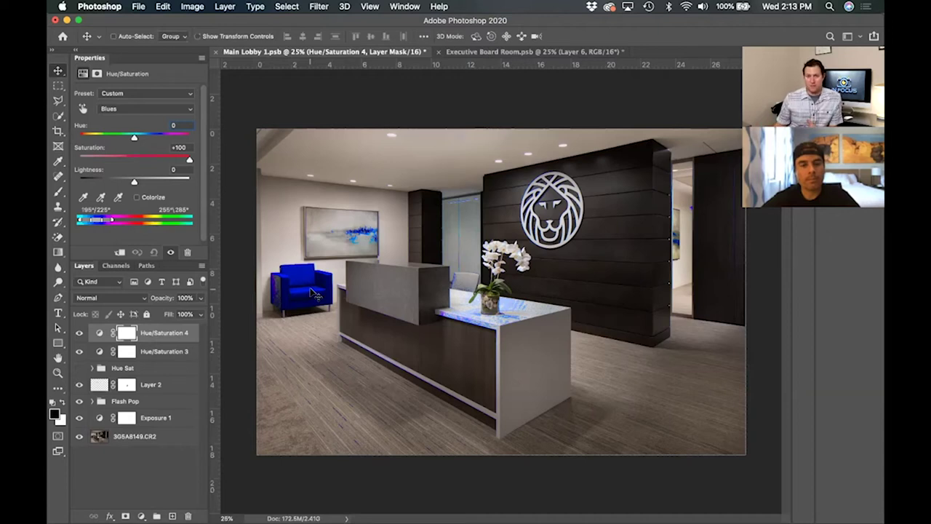
pyautogui.moveTo(191, 159); pyautogui.dragTo(186, 159)
pyautogui.click(136, 159)
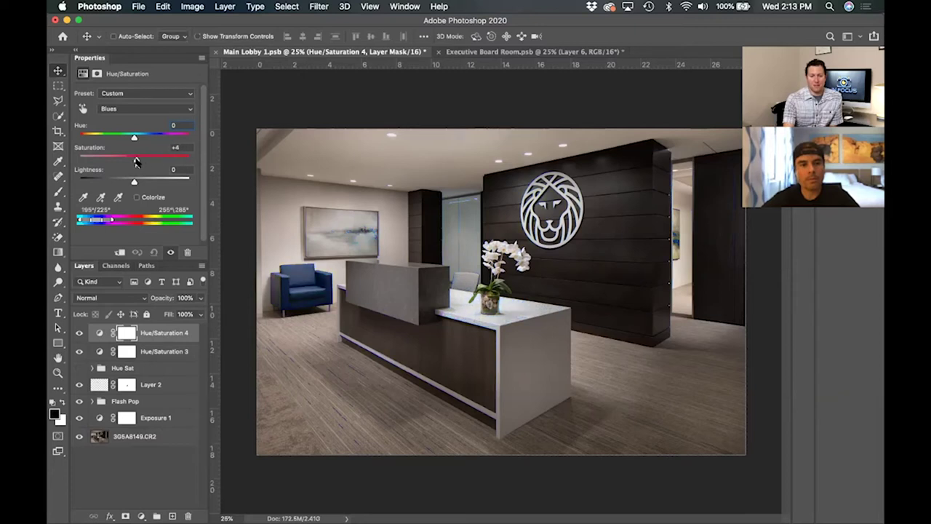
pyautogui.click(134, 159)
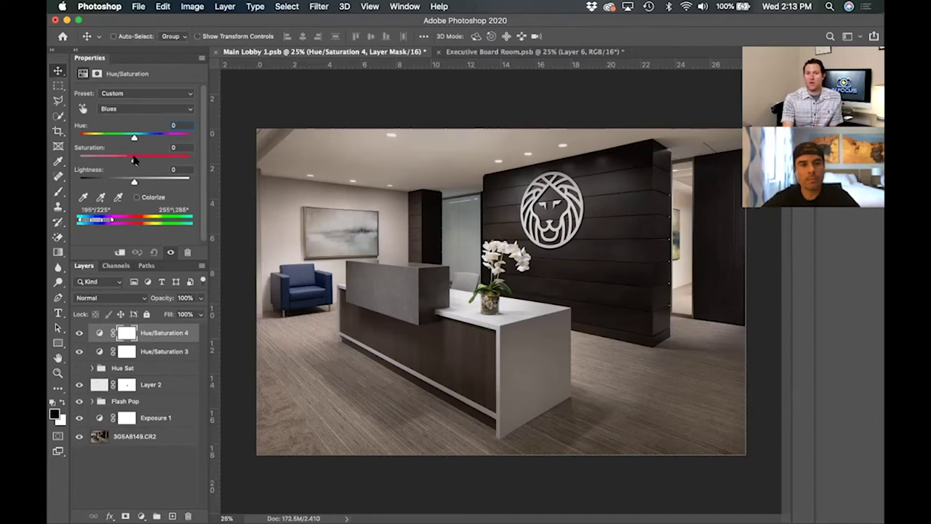
pyautogui.moveTo(134, 160); pyautogui.dragTo(51, 155)
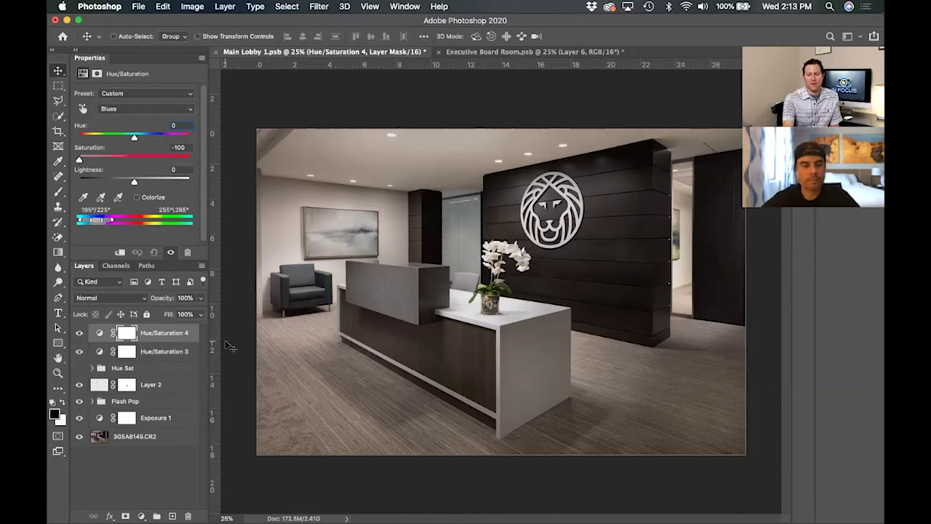
pyautogui.press('b')
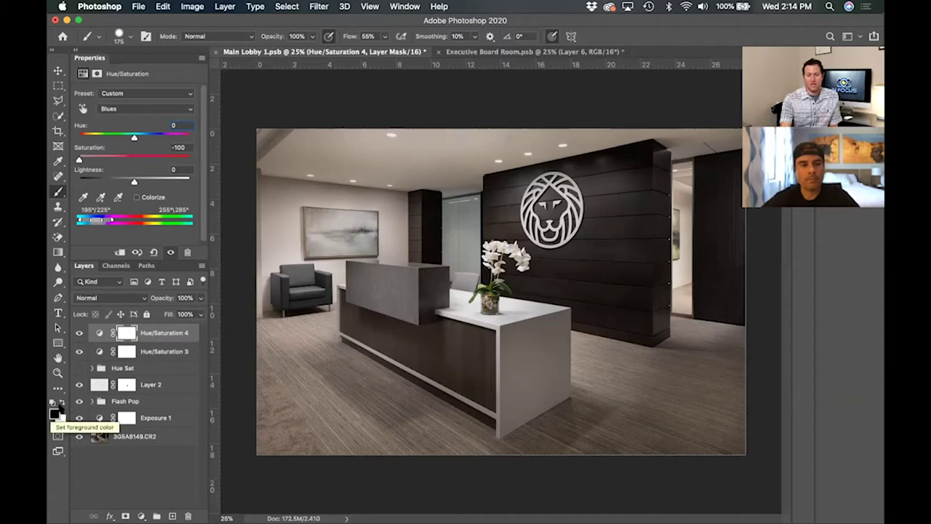
# - Paint black over the armchair on the Hue/Saturation 4 mask, then toggle the layer to compare
pyautogui.moveTo(300, 272)
pyautogui.mouseDown()
pyautogui.moveTo(288, 288)
pyautogui.moveTo(320, 270)
pyautogui.mouseUp()
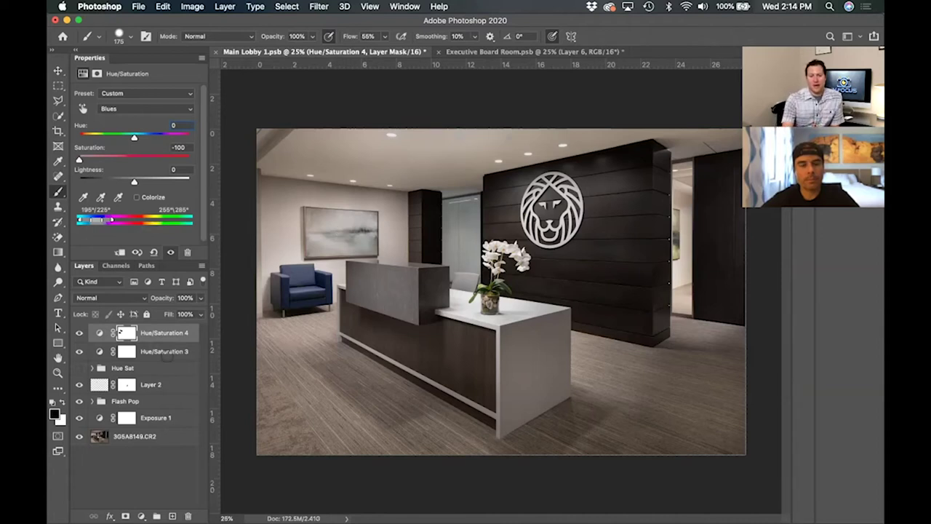
pyautogui.click(79, 333)
pyautogui.click(79, 333)
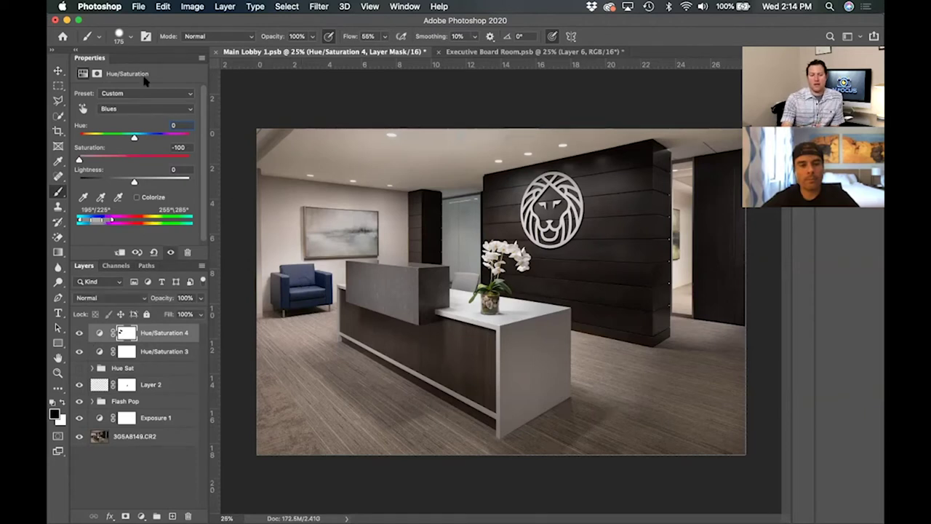
pyautogui.click(133, 109)
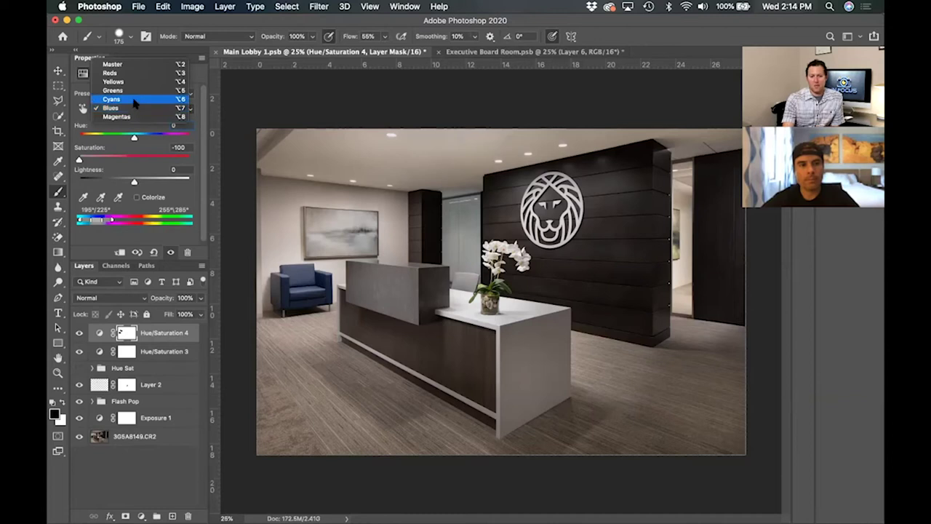
# - Set both Cyans and Greens saturation to -100 in Hue/Saturation 4
pyautogui.click(133, 99)
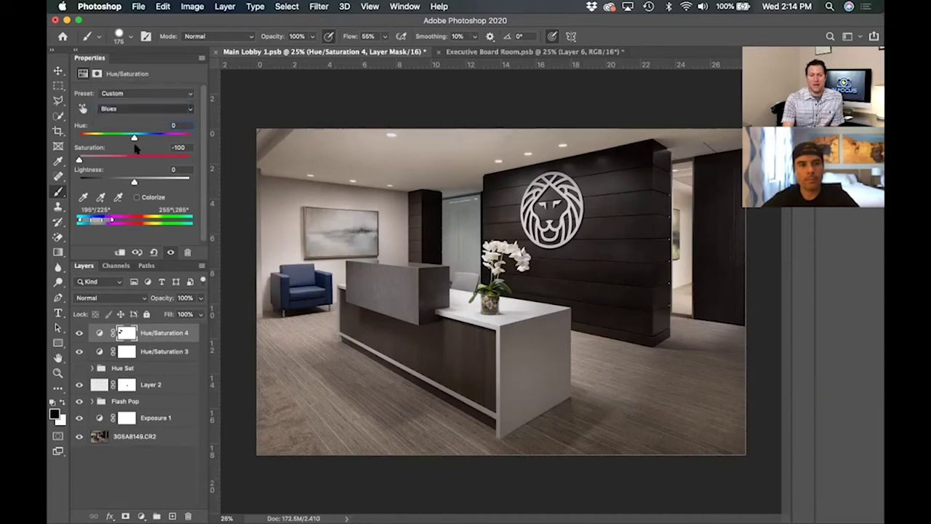
pyautogui.moveTo(133, 160); pyautogui.dragTo(224, 160)
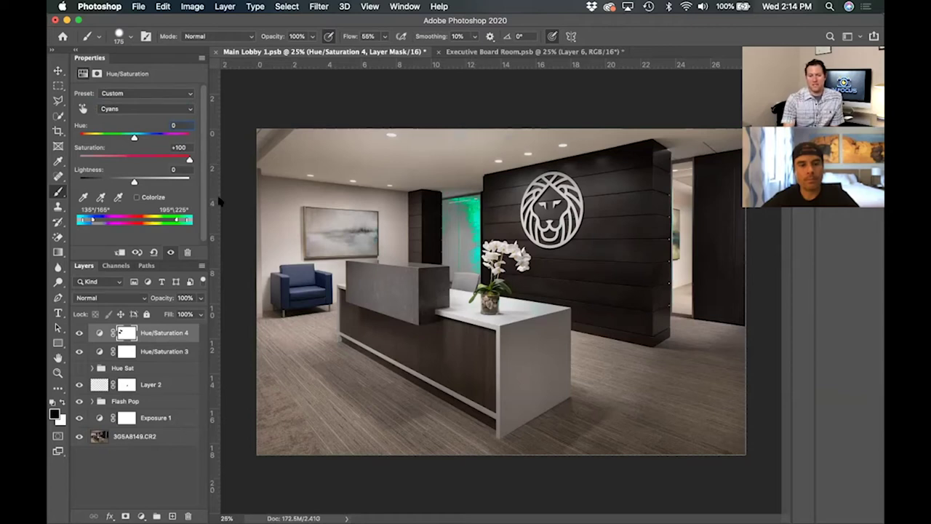
pyautogui.moveTo(189, 160); pyautogui.dragTo(51, 156)
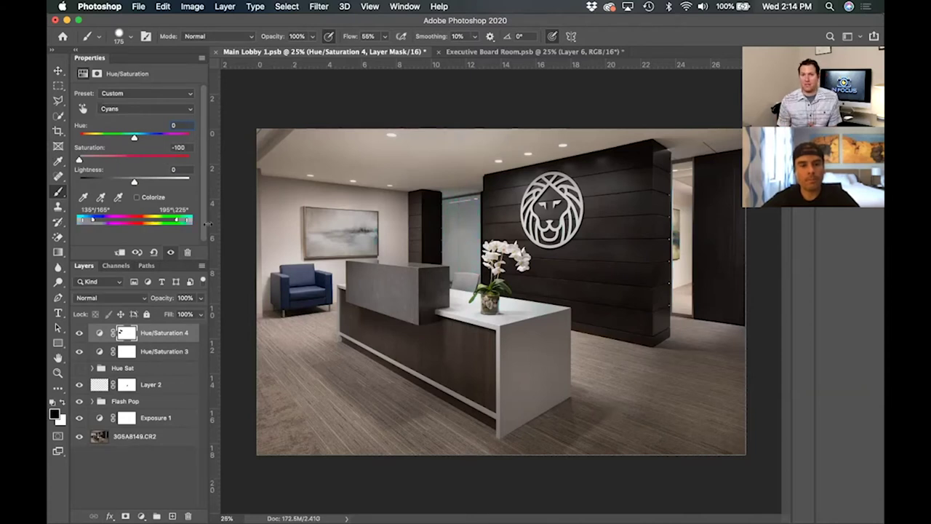
pyautogui.click(150, 107)
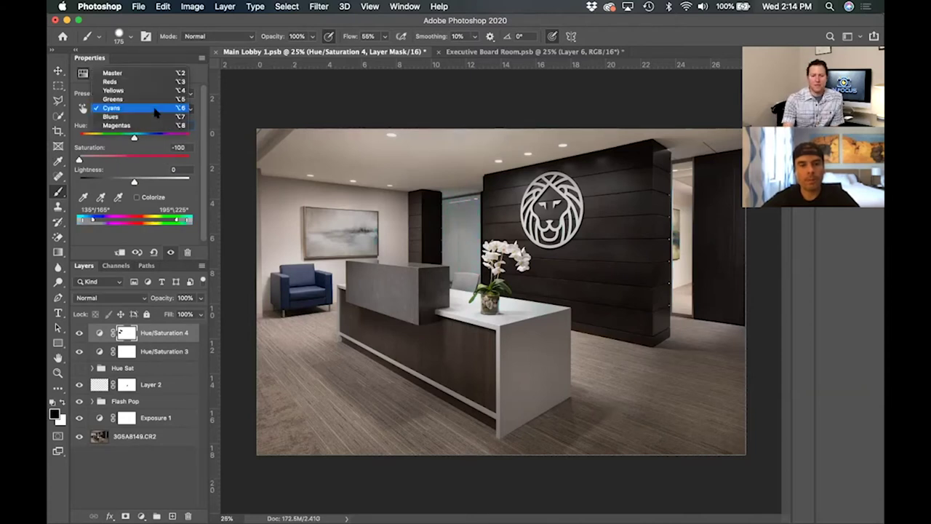
pyautogui.click(151, 99)
pyautogui.moveTo(133, 160); pyautogui.dragTo(77, 158)
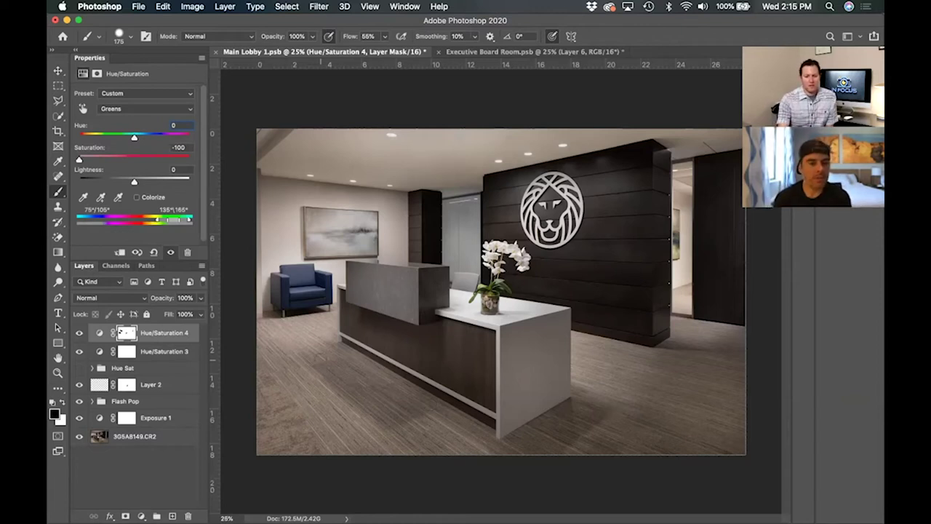
# - Add Hue/Saturation 5 on the Yellows channel with Saturation entered as -75
pyautogui.click(141, 515)
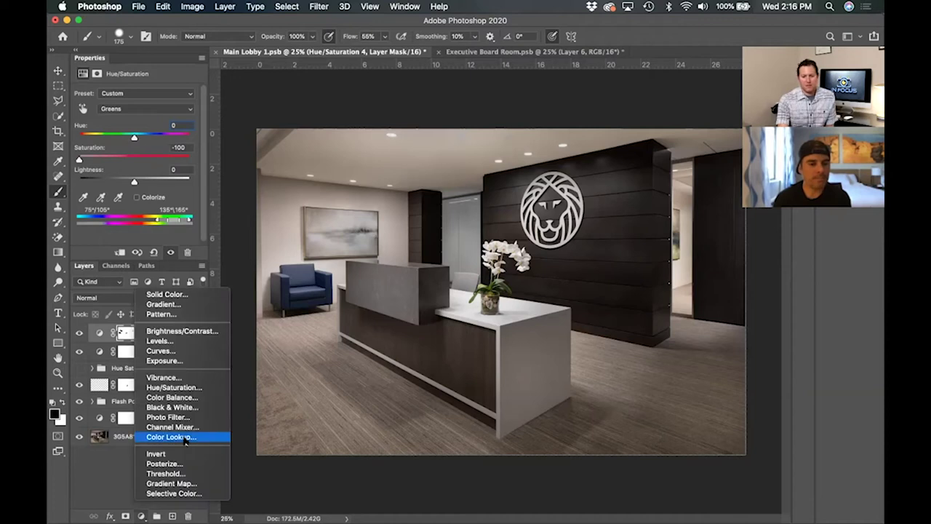
pyautogui.click(184, 387)
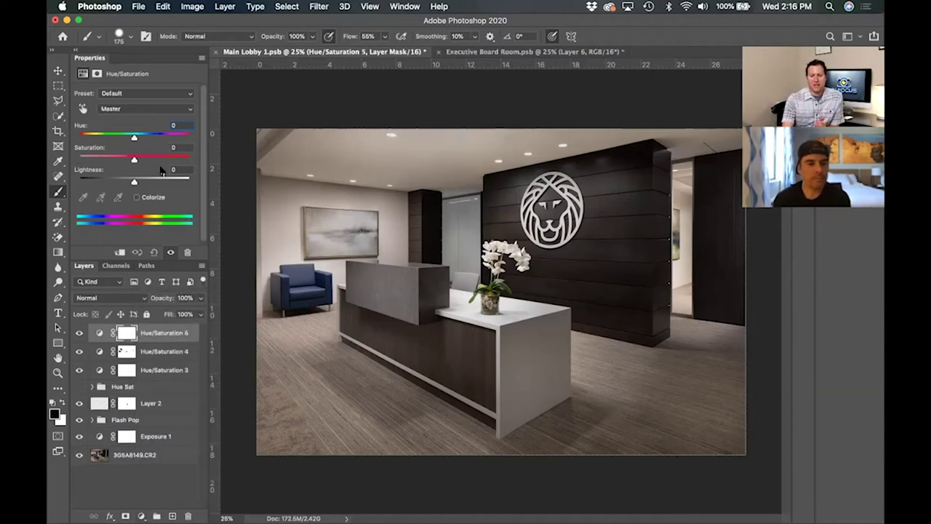
pyautogui.click(136, 108)
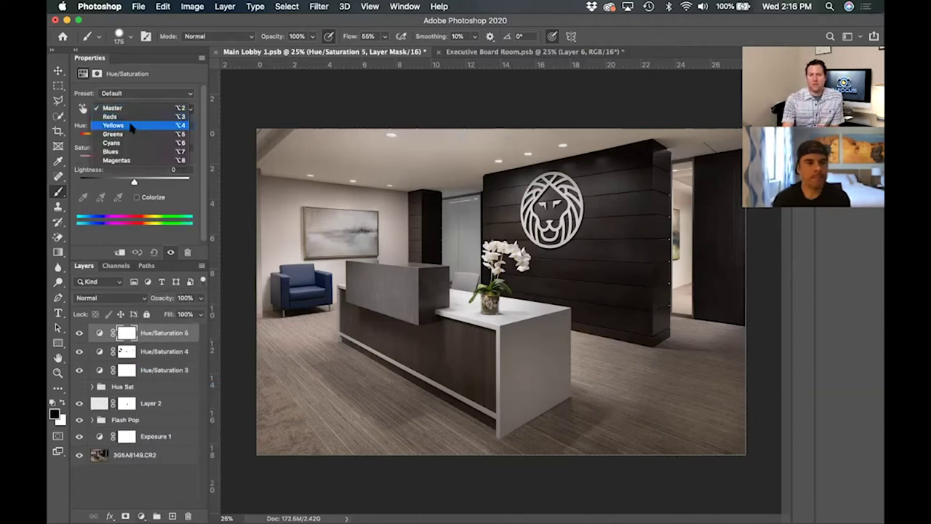
pyautogui.click(132, 126)
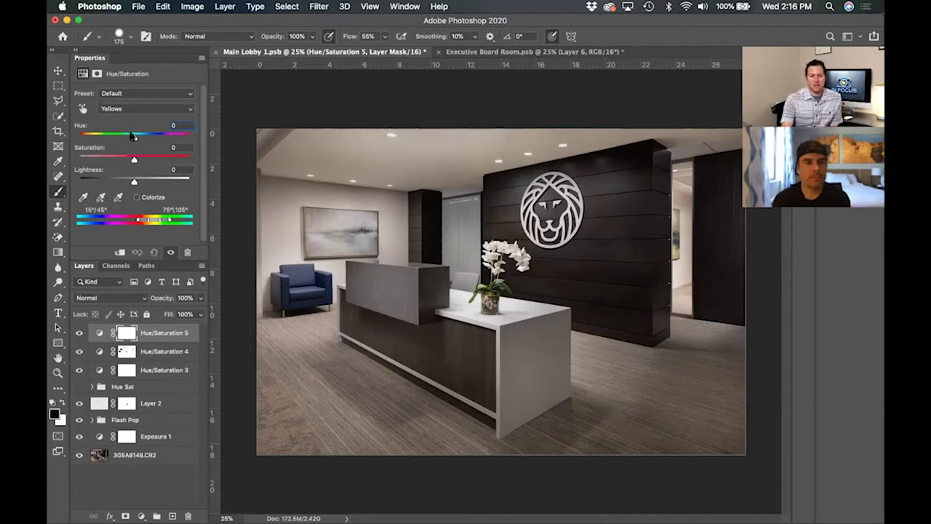
pyautogui.moveTo(135, 160); pyautogui.dragTo(217, 166)
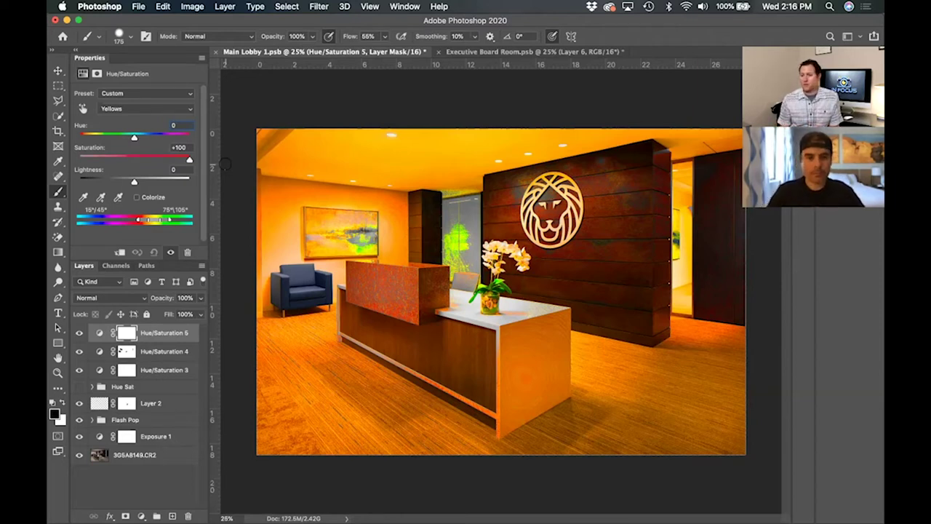
pyautogui.click(179, 147)
pyautogui.write('-75')
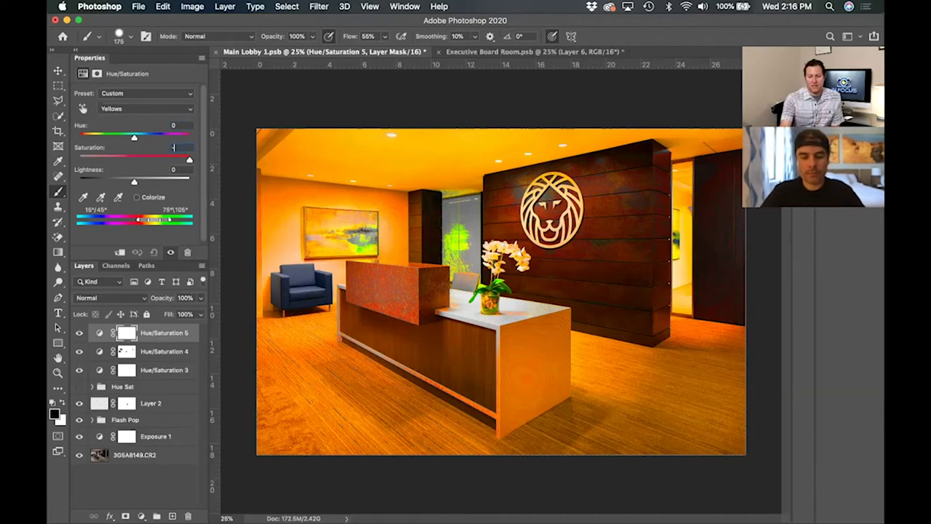
pyautogui.press('Return')
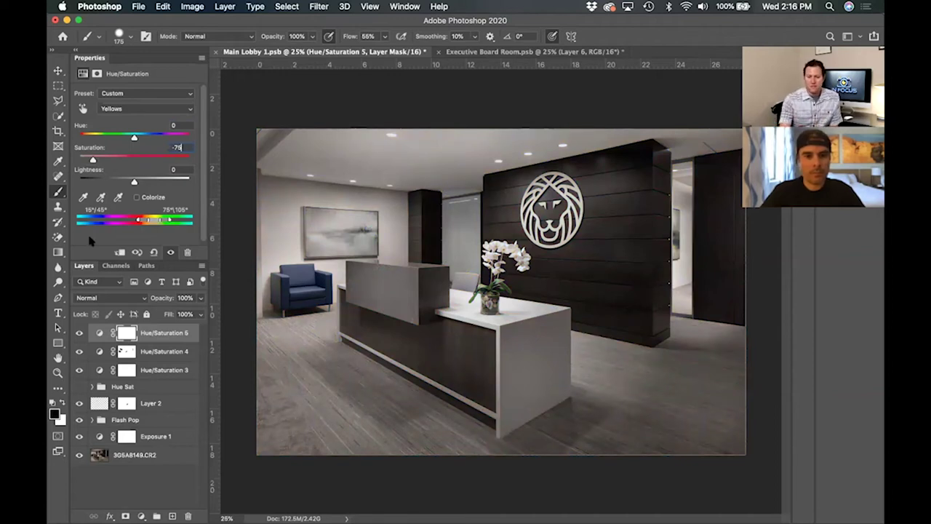
pyautogui.click(135, 108)
# - Set Reds saturation to -75 after a +100 preview, then hide Hue/Saturation 5, 4 and 3
pyautogui.click(137, 99)
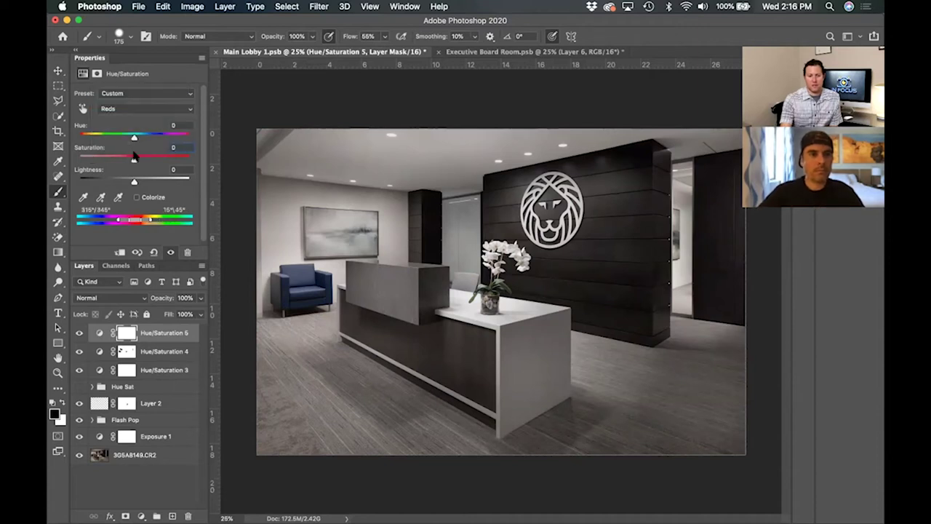
pyautogui.write('100')
pyautogui.press('Return')
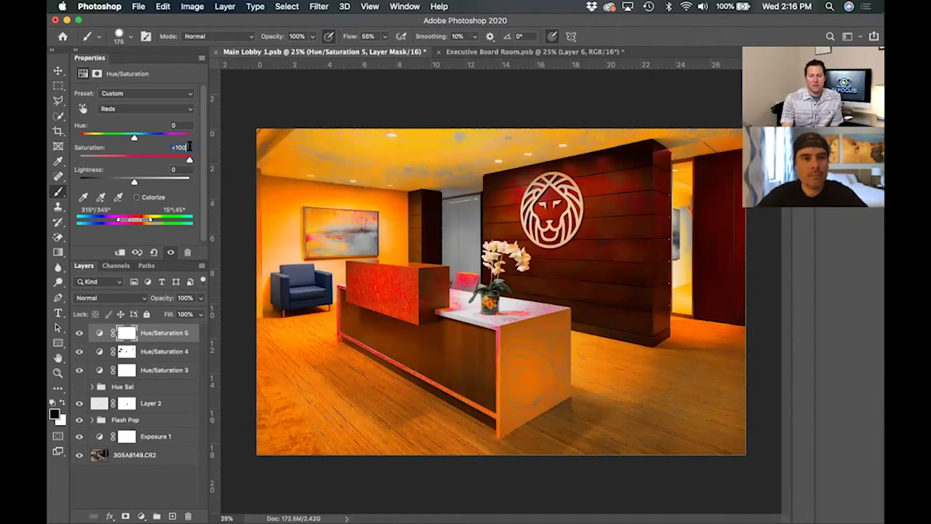
pyautogui.press('BackSpace')
pyautogui.write('-75')
pyautogui.press('Return')
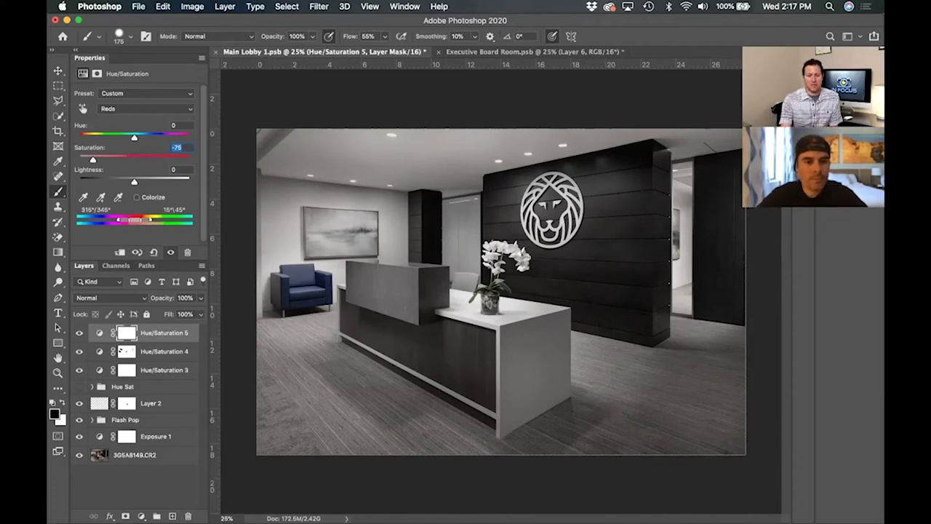
pyautogui.moveTo(79, 336); pyautogui.dragTo(79, 370)
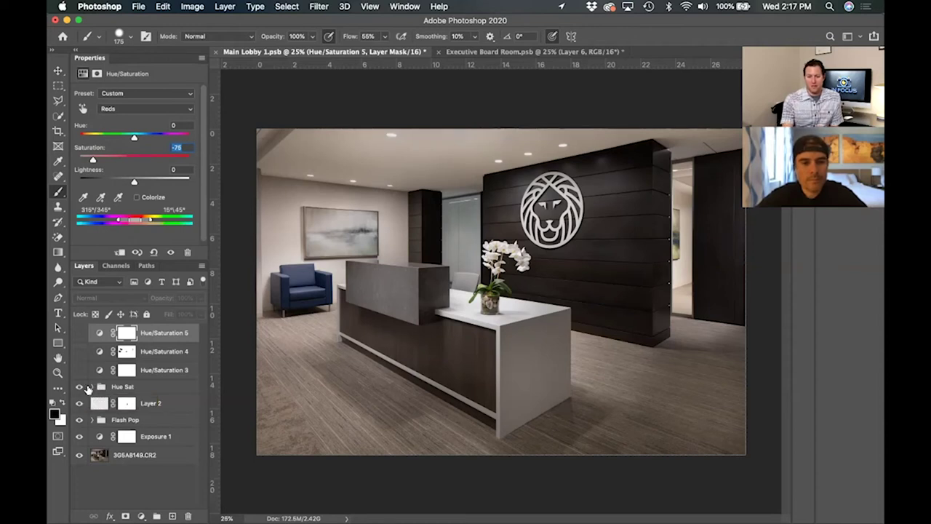
# - Hide the Hue Sat group, re-show Hue/Saturation 5, 4 and 3, and select Hue/Saturation 5
pyautogui.click(89, 388)
pyautogui.click(90, 387)
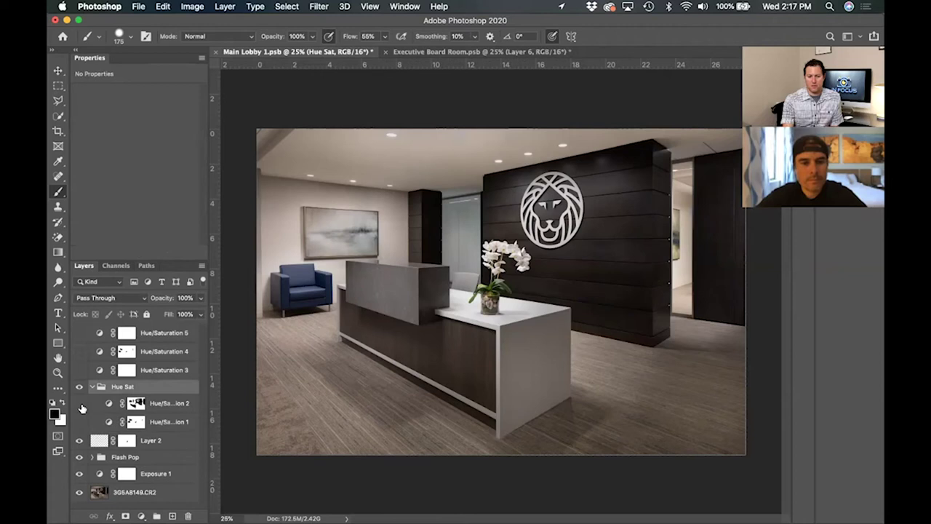
pyautogui.click(92, 388)
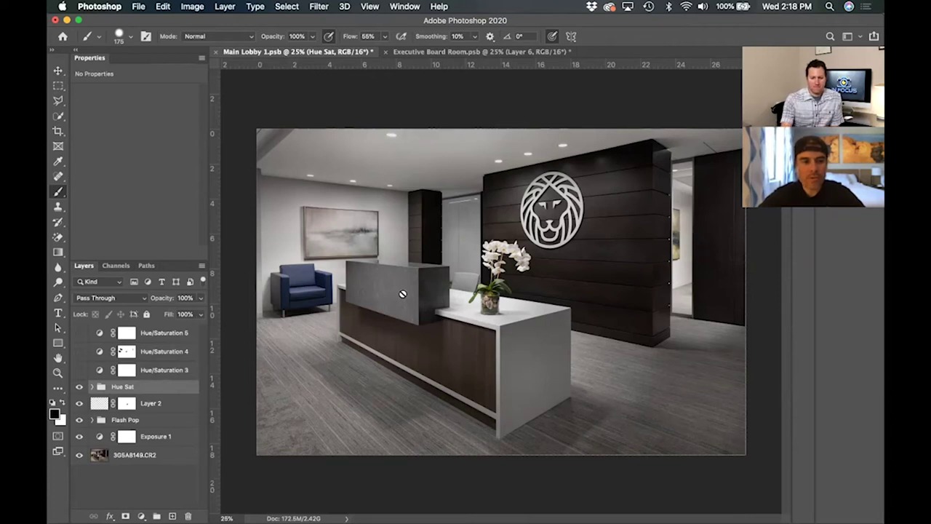
pyautogui.click(78, 386)
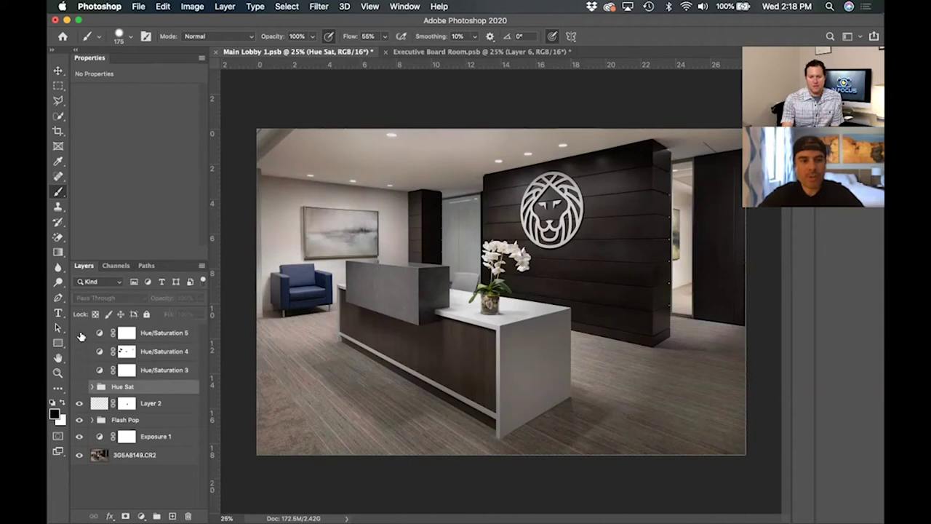
pyautogui.moveTo(80, 335); pyautogui.dragTo(80, 371)
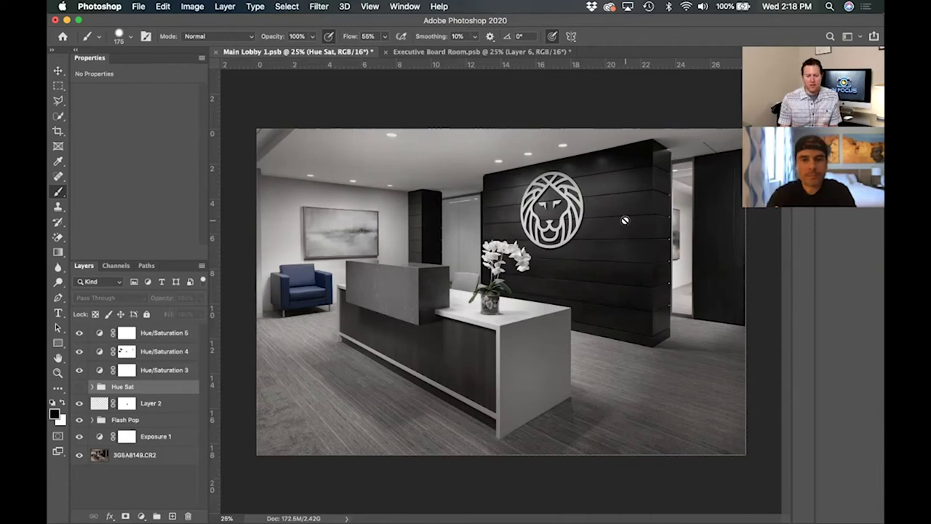
pyautogui.click(174, 336)
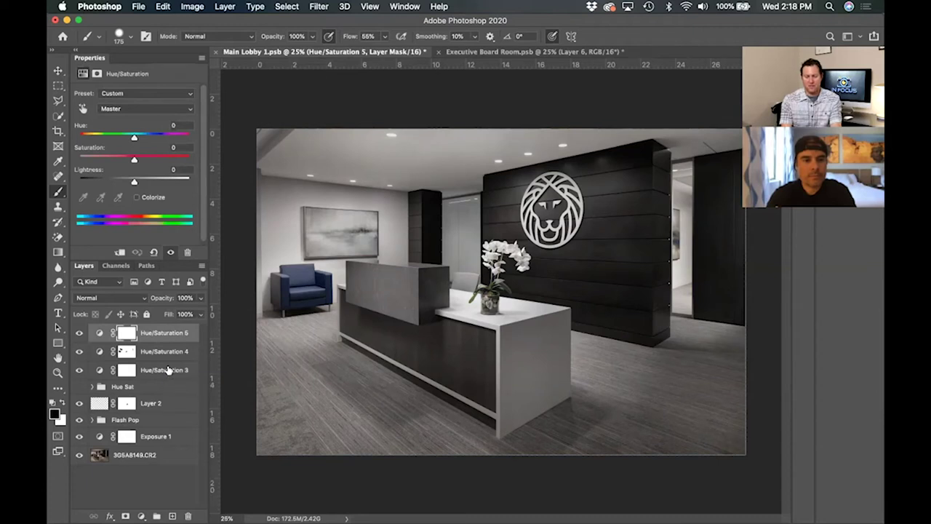
# - Group Hue/Saturation 5, 4 and 3 into Group 1 via Group from Layers, then hide it
pyautogui.keyDown('shift'); pyautogui.click(167, 371); pyautogui.keyUp('shift')
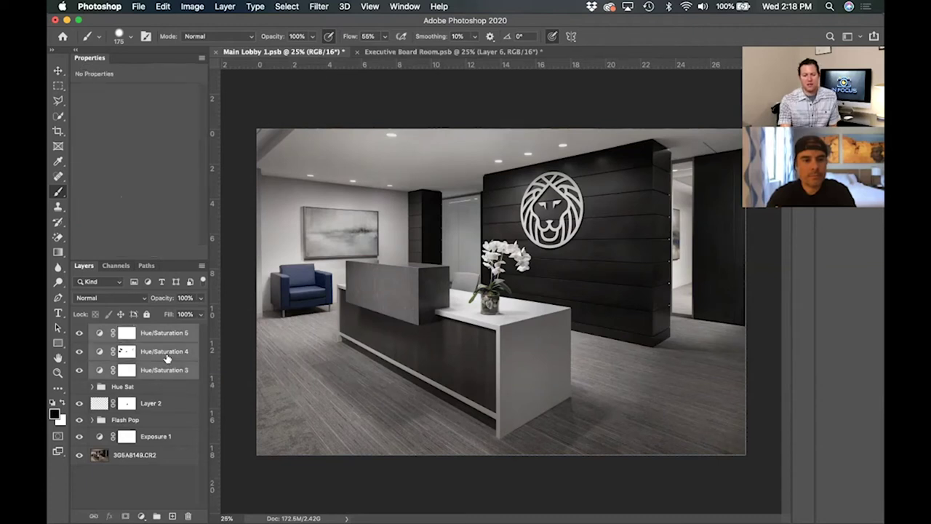
pyautogui.rightClick(166, 357)
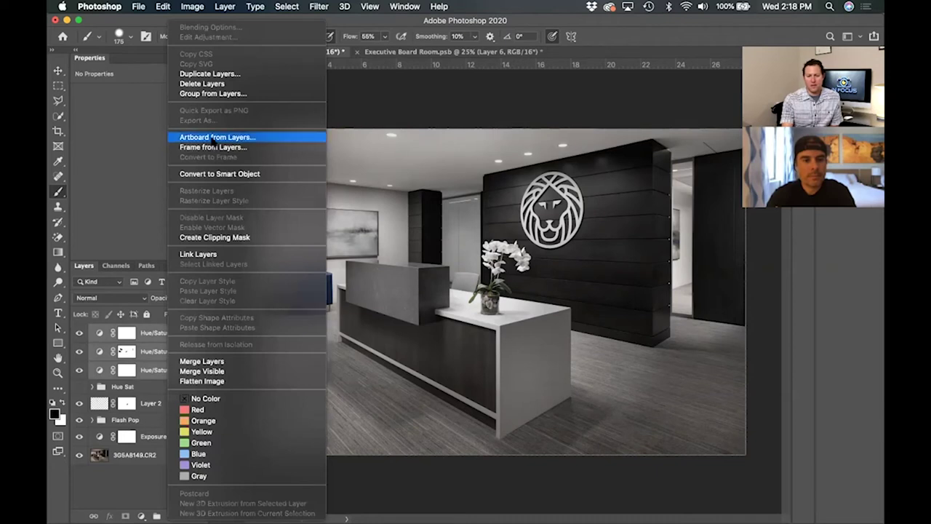
pyautogui.click(216, 95)
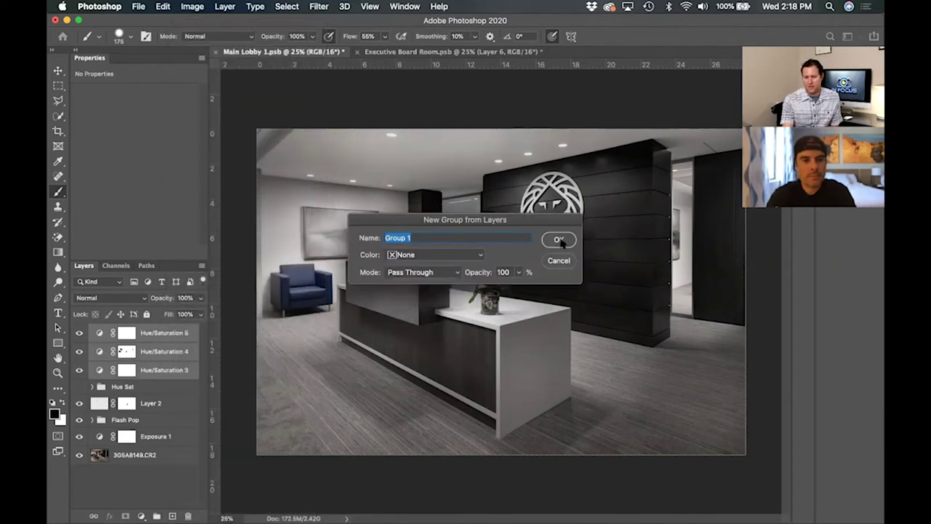
pyautogui.click(559, 240)
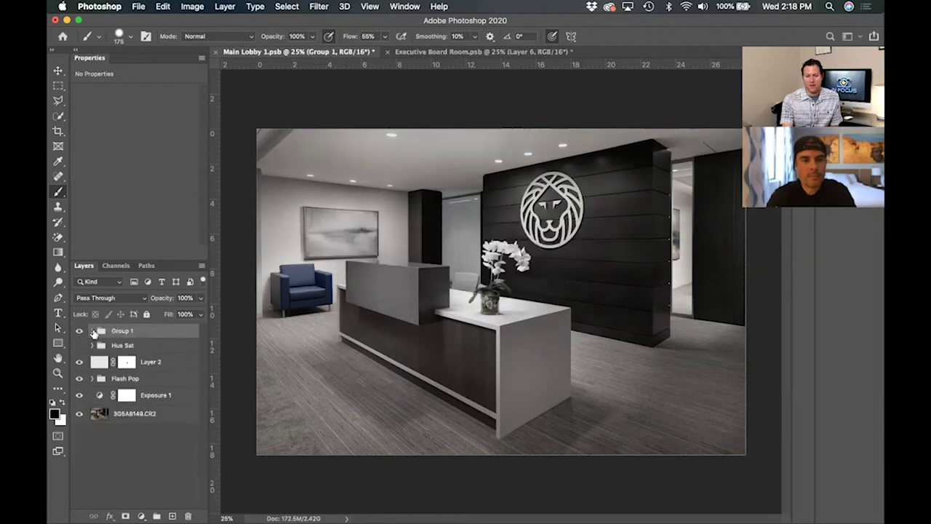
pyautogui.click(79, 331)
pyautogui.click(79, 331)
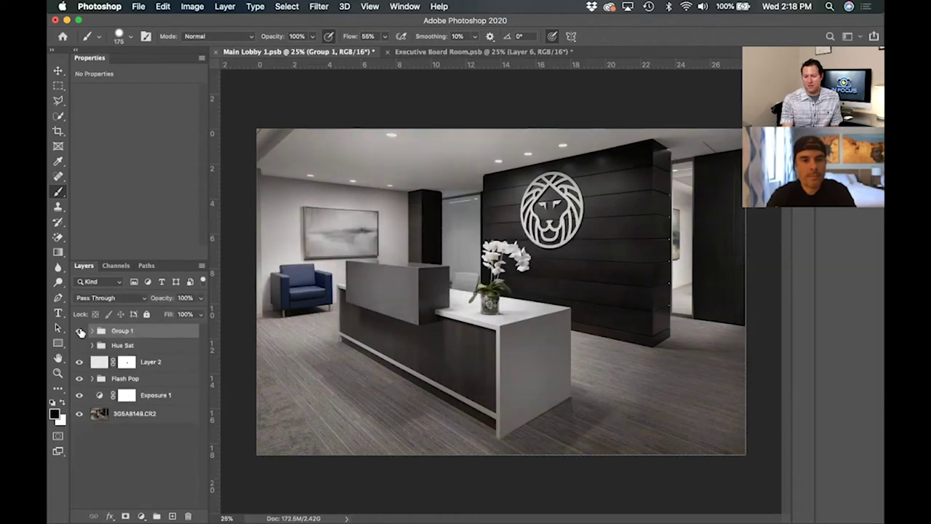
pyautogui.click(79, 331)
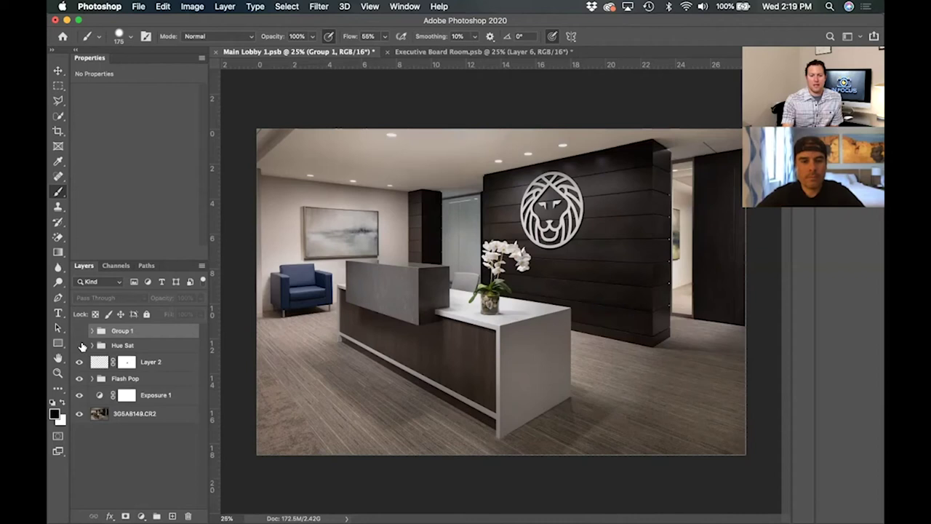
# - Turn the Hue Sat group's visibility back on, leaving Group 1 hidden
pyautogui.click(78, 347)
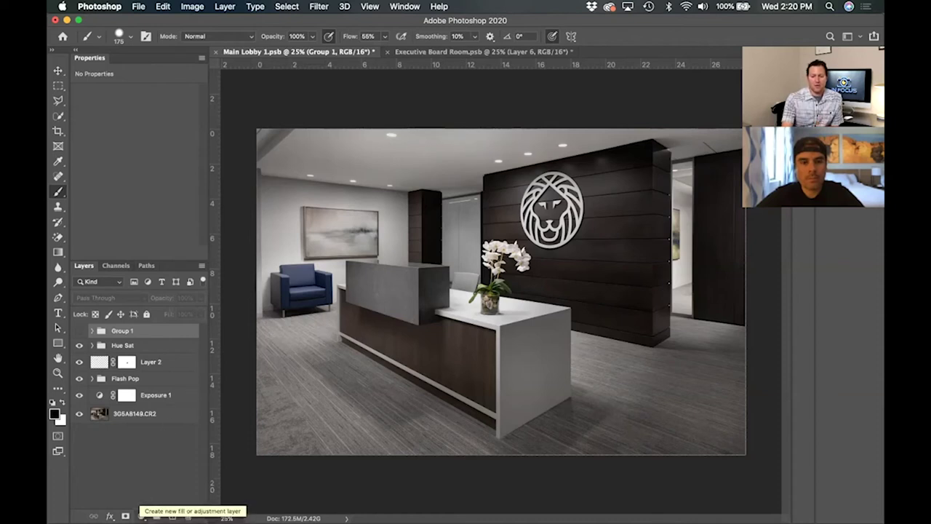
pyautogui.click(141, 516)
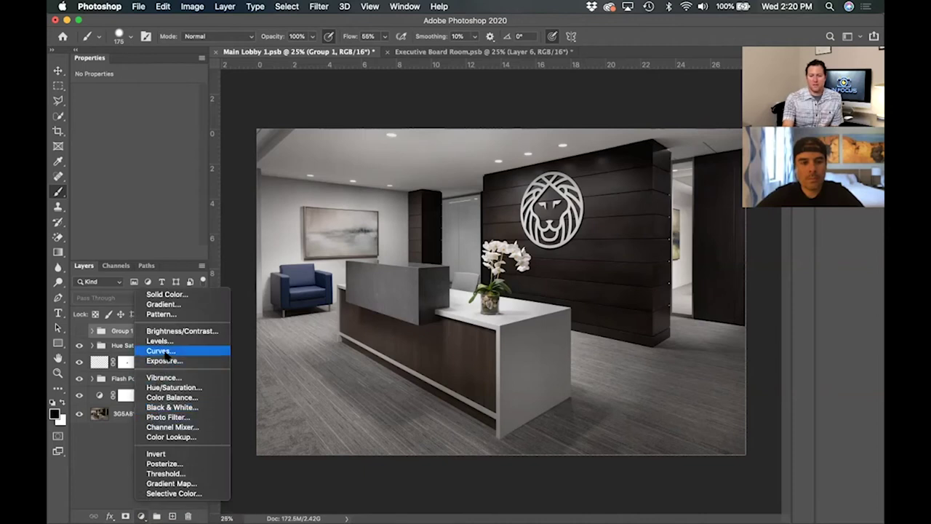
pyautogui.click(162, 350)
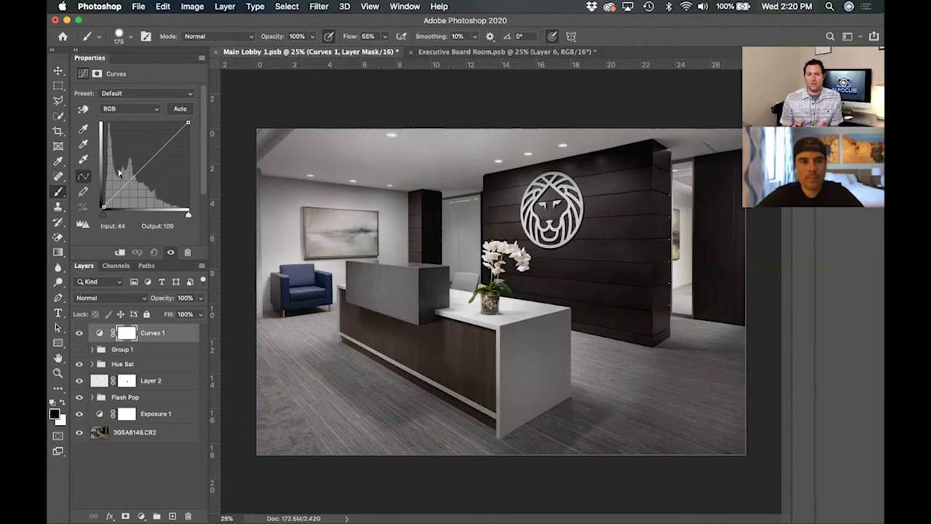
pyautogui.moveTo(143, 192)
pyautogui.mouseDown()
pyautogui.moveTo(126, 175)
pyautogui.moveTo(133, 178)
pyautogui.mouseUp()
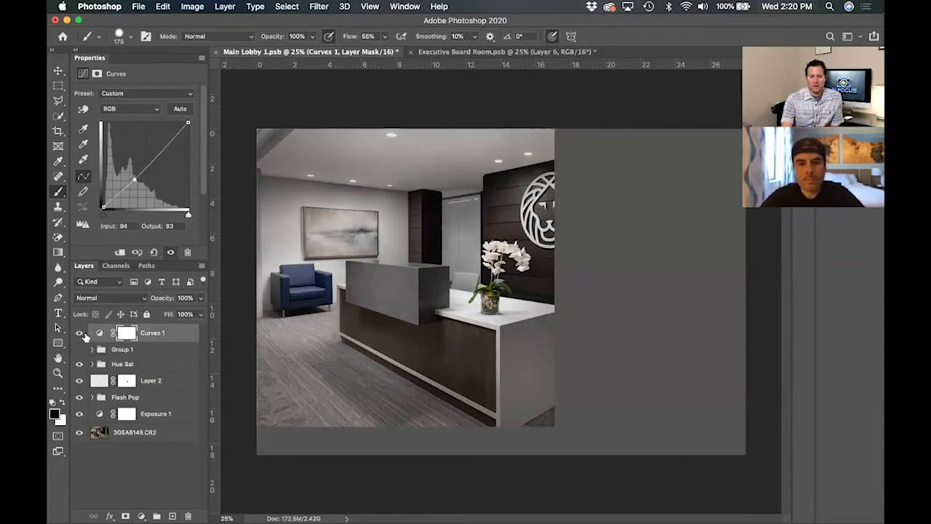
pyautogui.click(80, 334)
pyautogui.click(80, 334)
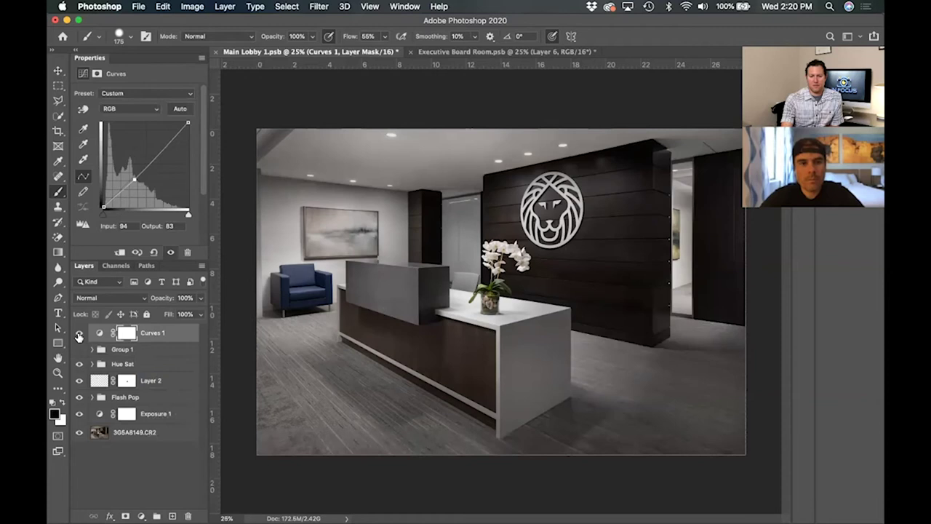
pyautogui.rightClick(159, 337)
pyautogui.click(227, 84)
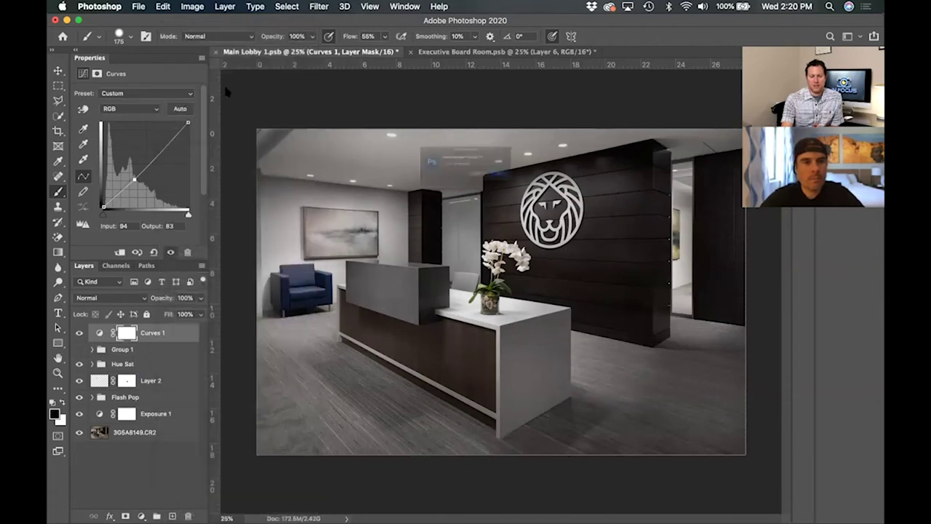
pyautogui.click(552, 190)
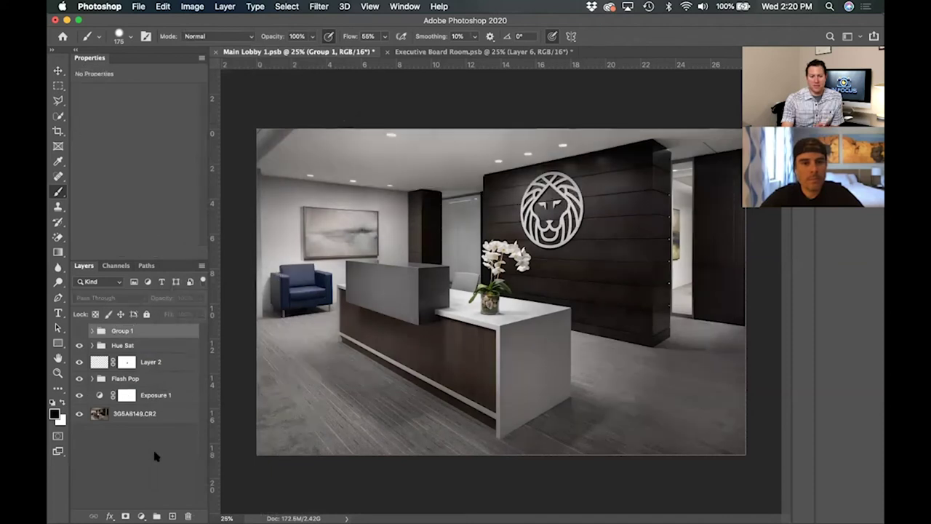
# - Add a new Curves adjustment layer and apply the Linear Contrast (RGB) preset
pyautogui.click(141, 516)
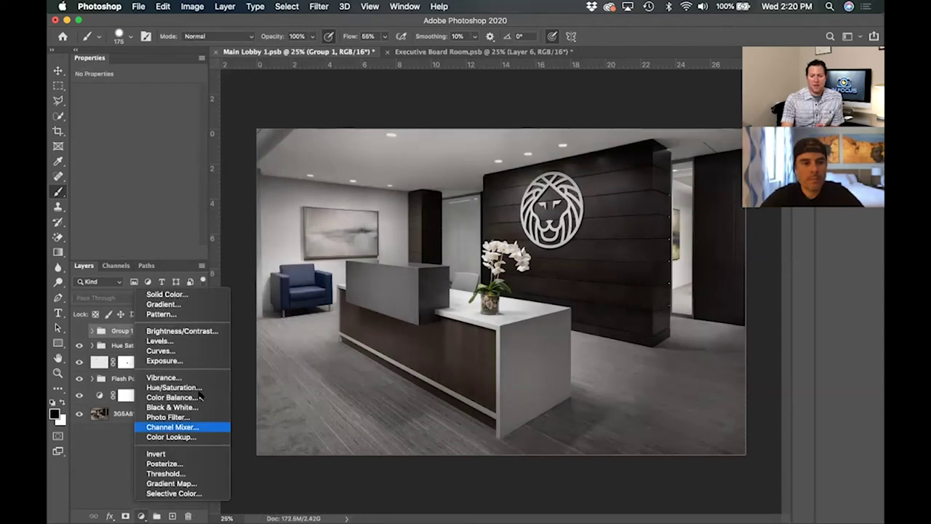
pyautogui.click(184, 354)
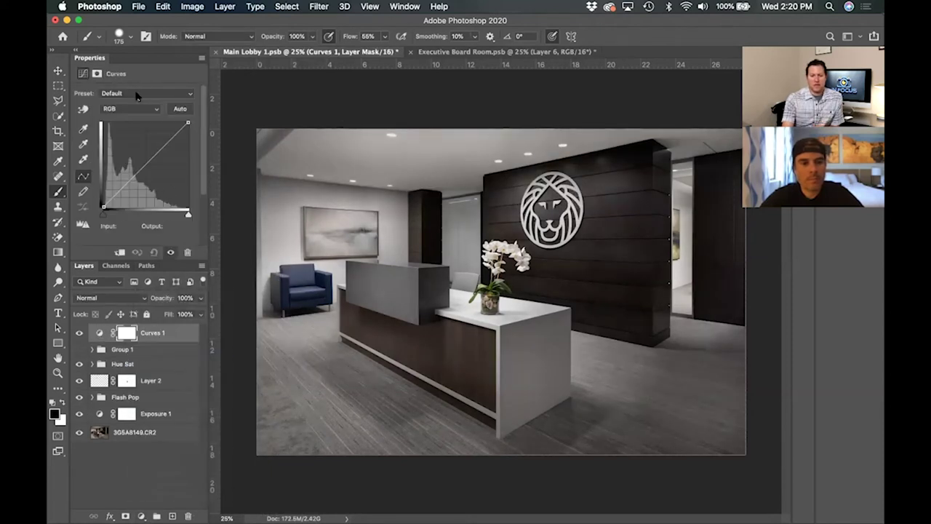
pyautogui.click(136, 95)
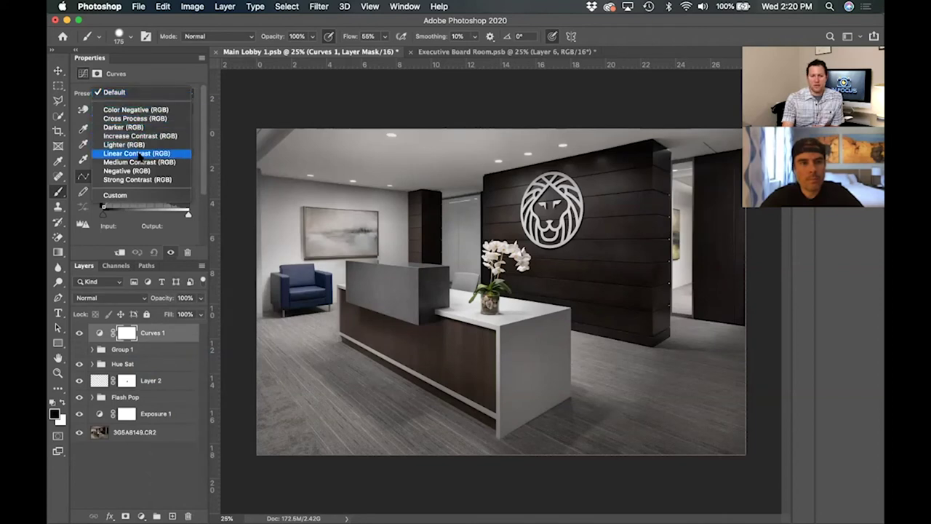
pyautogui.click(142, 93)
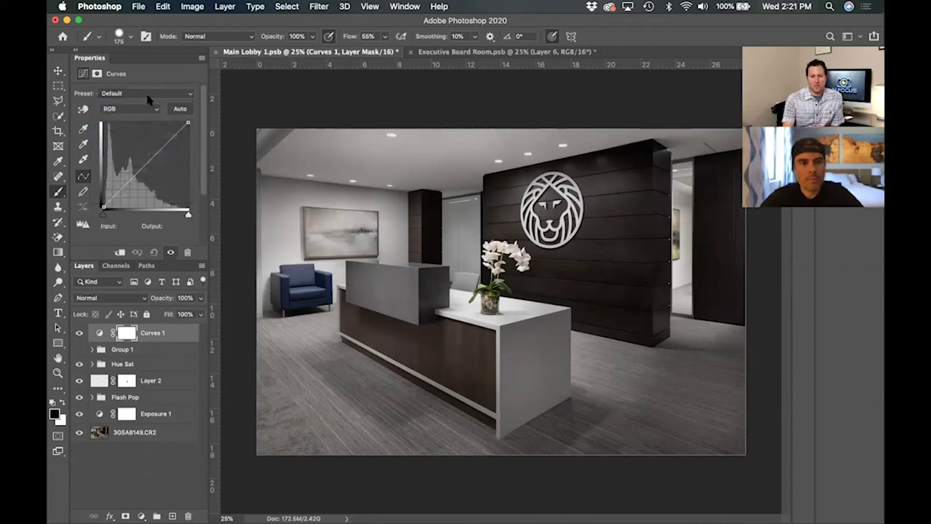
pyautogui.click(153, 93)
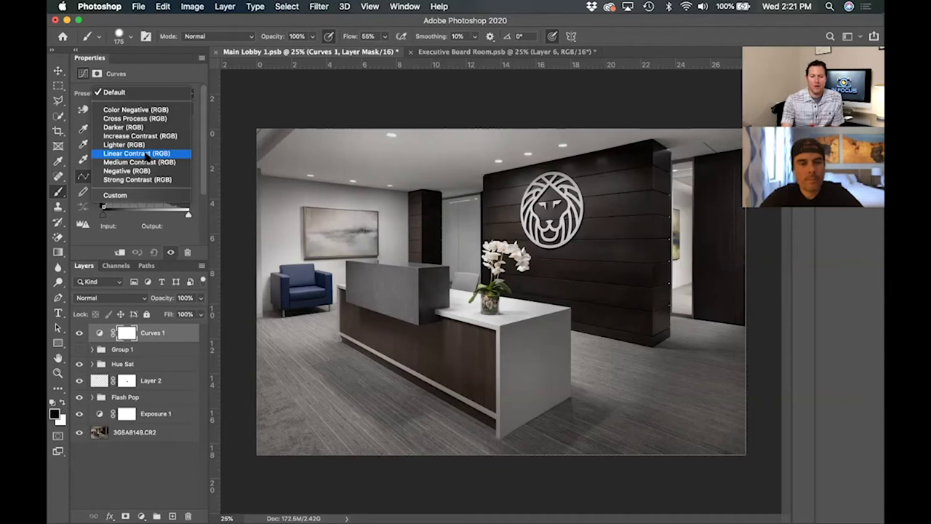
pyautogui.click(146, 153)
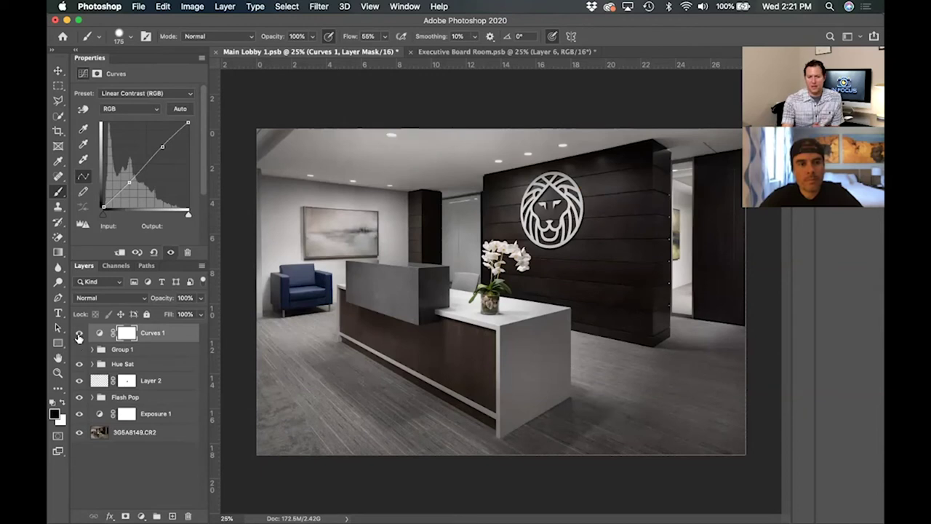
# - Toggle Curves 1 visibility off and on to compare before and after
pyautogui.click(79, 334)
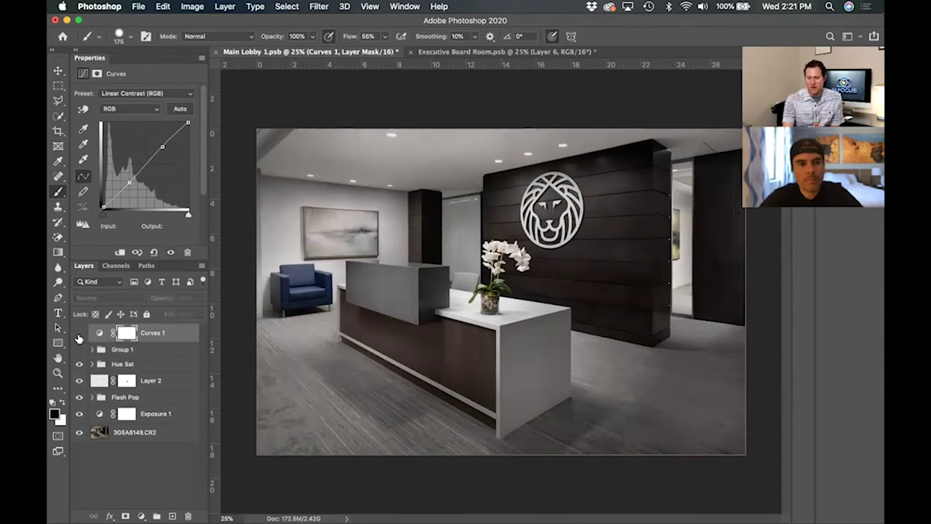
pyautogui.click(78, 333)
pyautogui.click(79, 334)
pyautogui.click(78, 334)
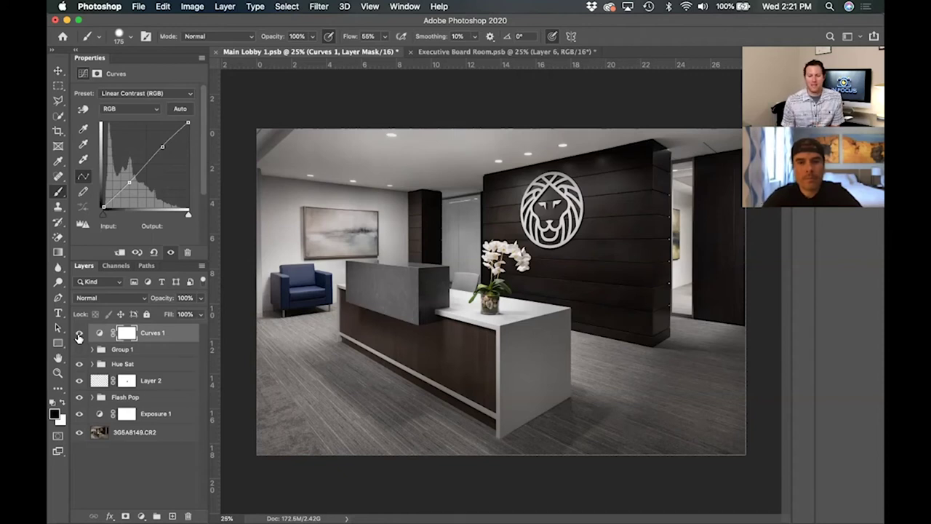
pyautogui.click(79, 333)
pyautogui.click(78, 333)
pyautogui.click(79, 333)
pyautogui.click(78, 333)
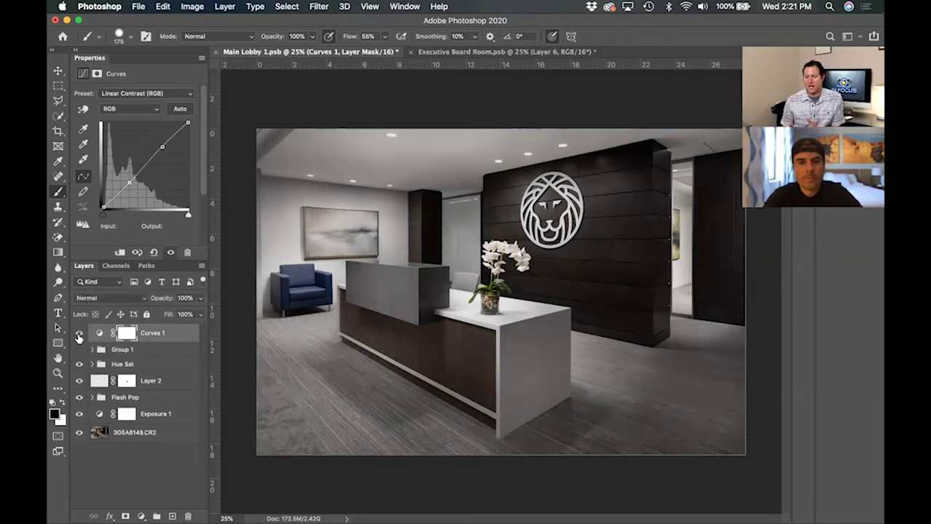
# - Switch Curves 1 to the Medium Contrast (RGB) preset and lower its opacity to 51%
pyautogui.click(166, 93)
pyautogui.click(166, 100)
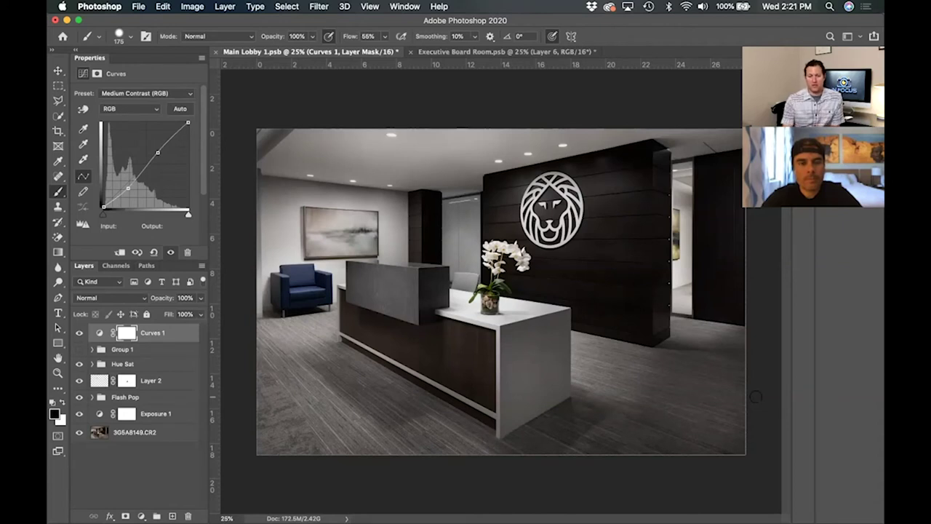
pyautogui.click(200, 297)
pyautogui.moveTo(202, 313); pyautogui.dragTo(174, 313)
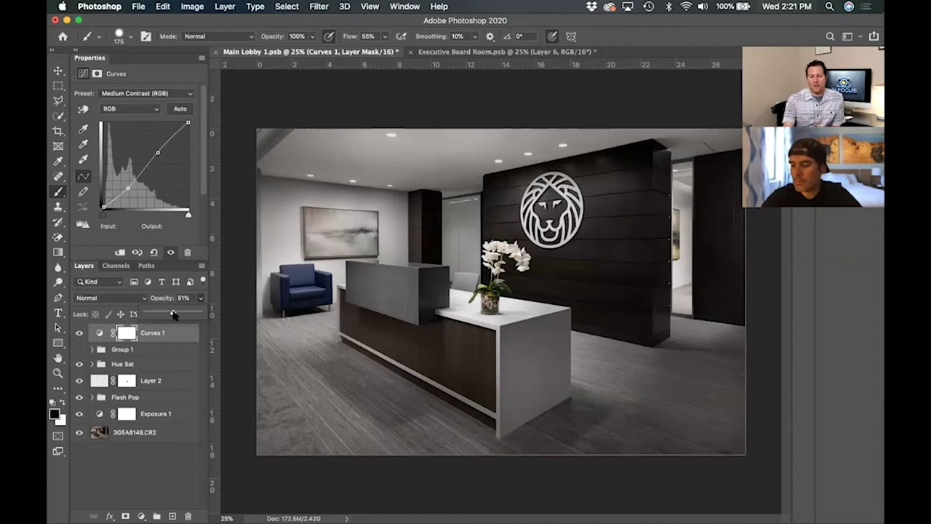
# - Hide and show Curves 1 again to compare against the original
pyautogui.click(80, 334)
pyautogui.click(80, 333)
pyautogui.click(80, 333)
pyautogui.click(80, 333)
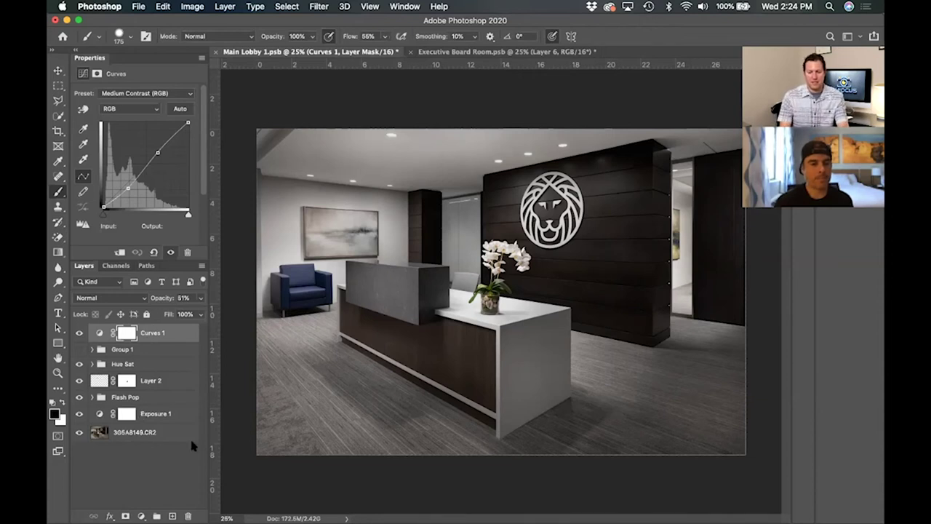
# - Stamp the lobby adjustments into a Curves 1 pixel layer, duplicate it, and open High Pass
pyautogui.press('super+alt+shift+e')
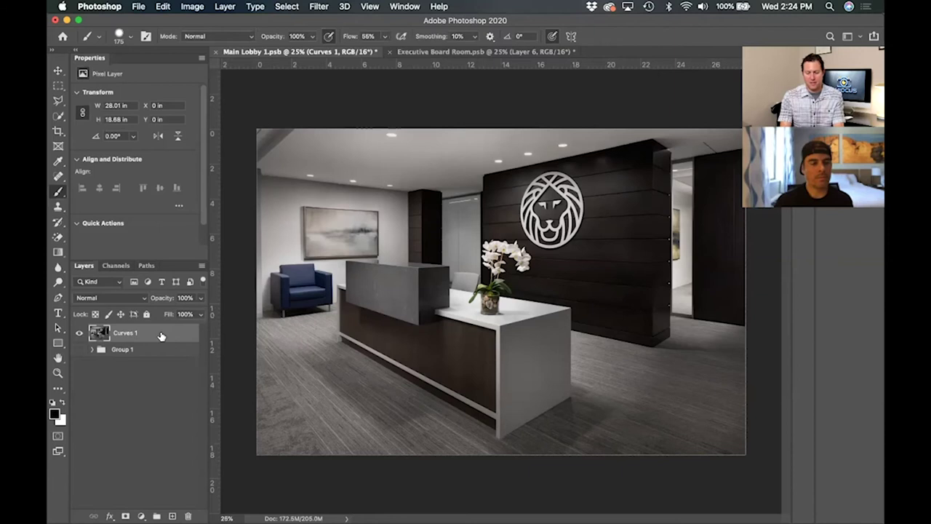
pyautogui.press('super+j')
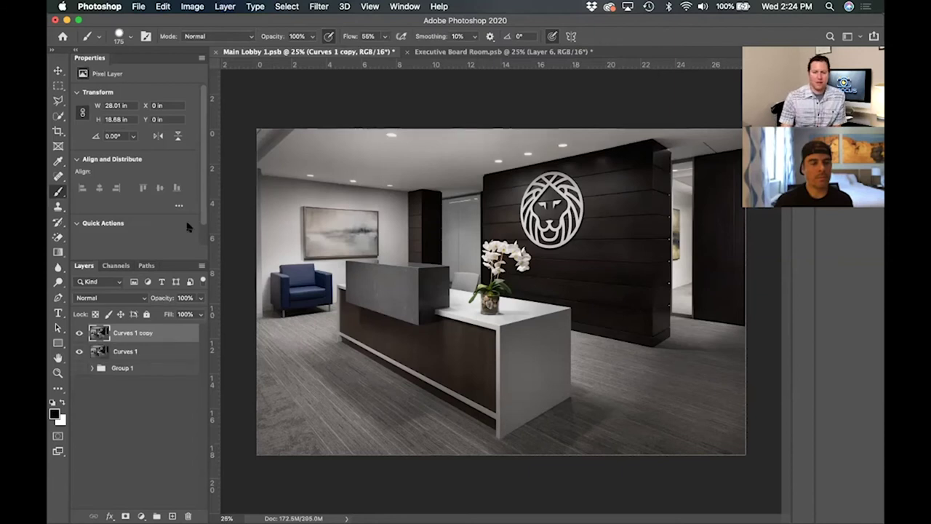
pyautogui.click(314, 5)
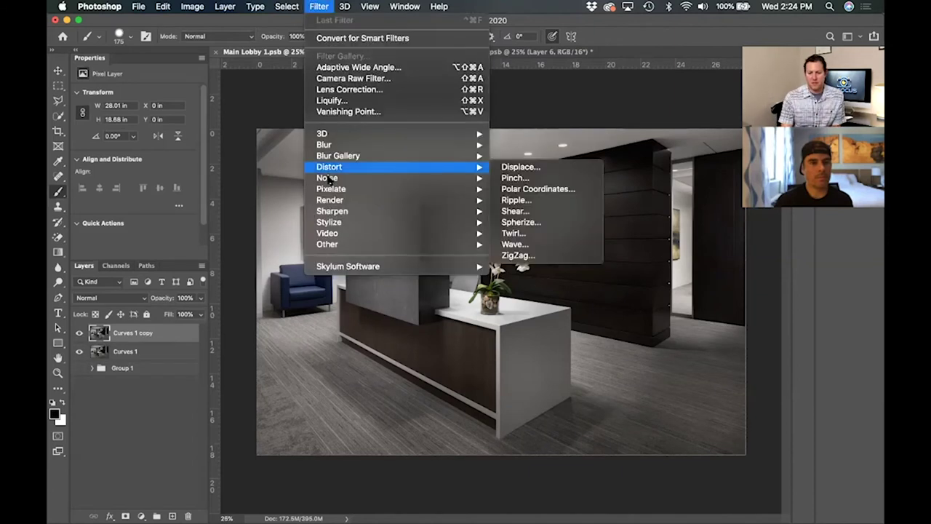
pyautogui.moveTo(369, 242)
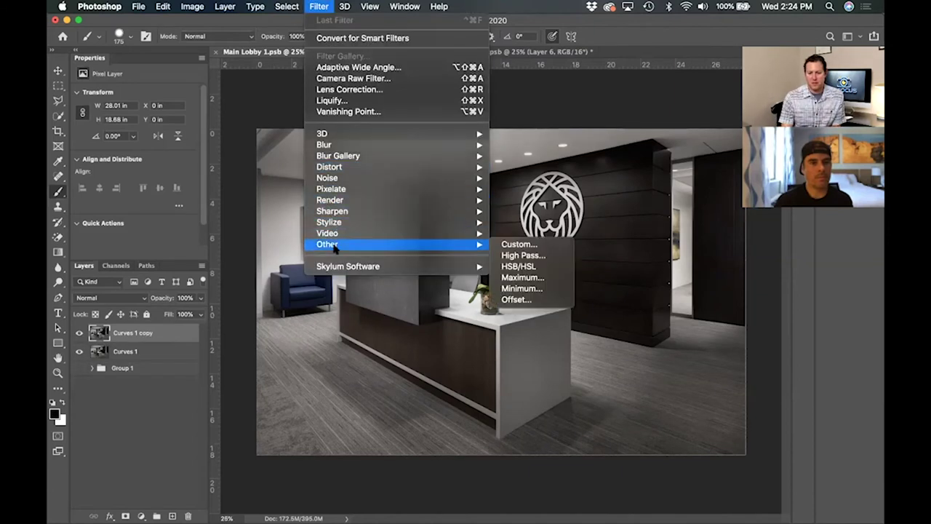
pyautogui.click(542, 255)
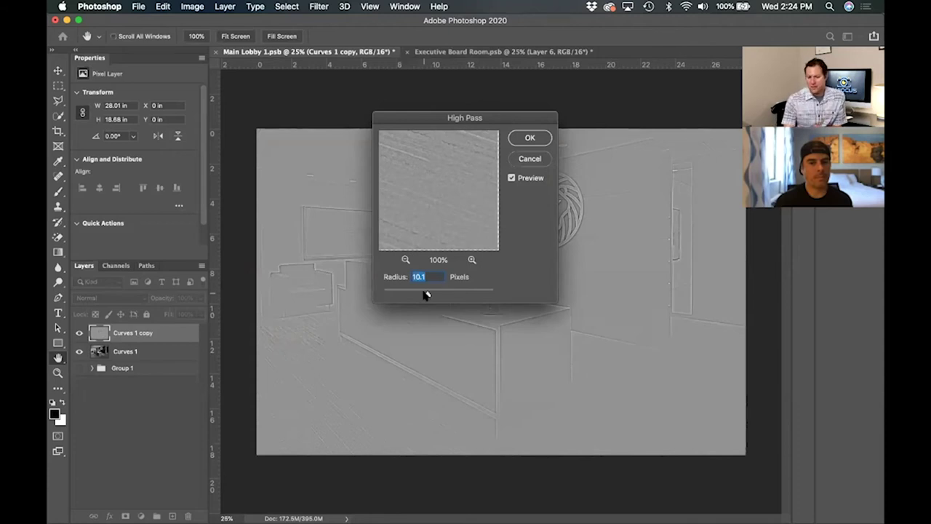
# - Try several High Pass radius values, then apply it at 8.0 pixels
pyautogui.moveTo(426, 294)
pyautogui.mouseDown()
pyautogui.moveTo(464, 295)
pyautogui.moveTo(414, 297)
pyautogui.mouseUp()
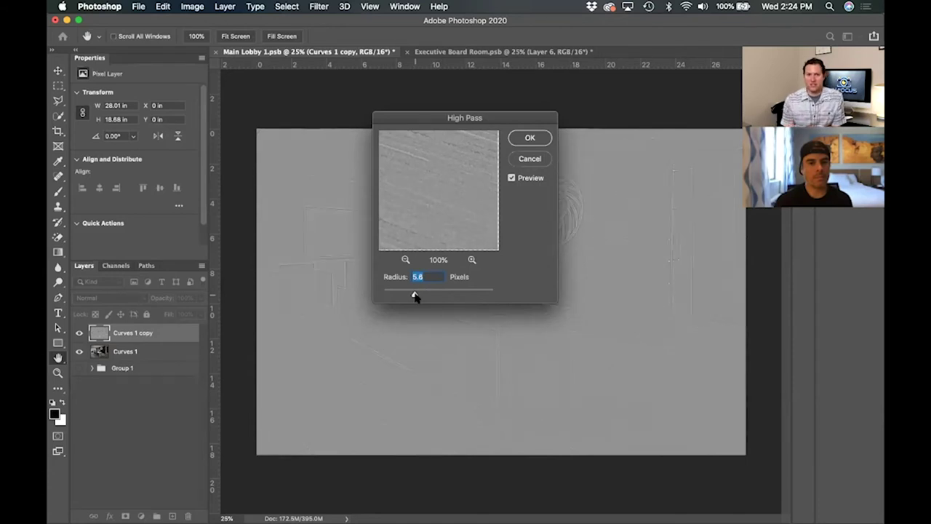
pyautogui.moveTo(415, 296); pyautogui.dragTo(468, 293)
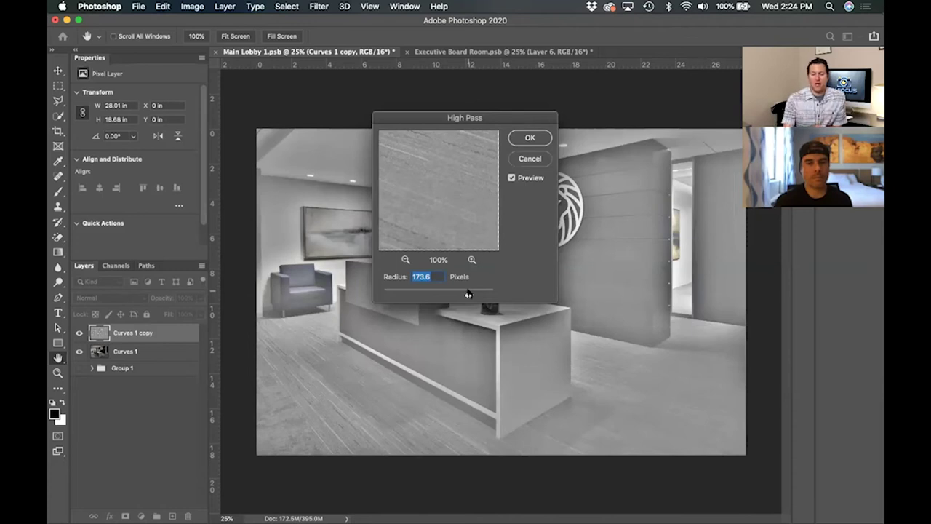
pyautogui.moveTo(468, 293); pyautogui.dragTo(422, 296)
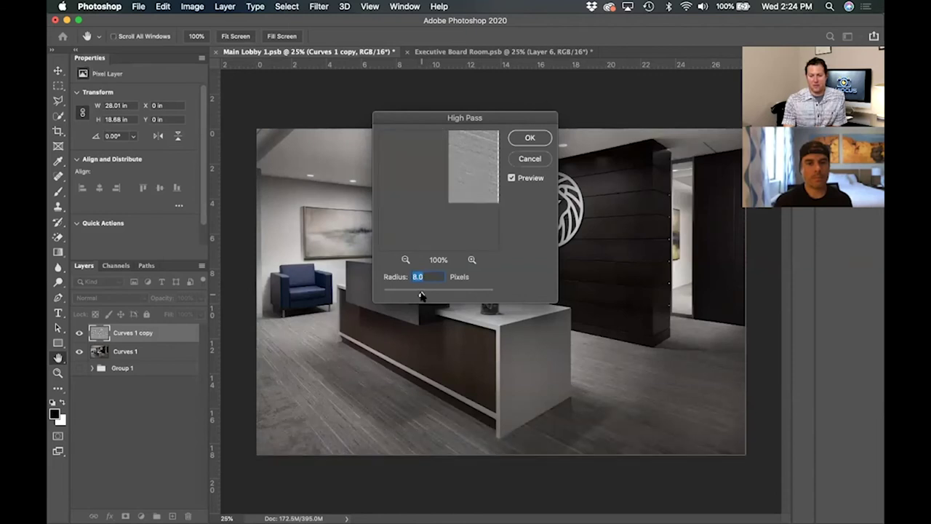
pyautogui.click(531, 140)
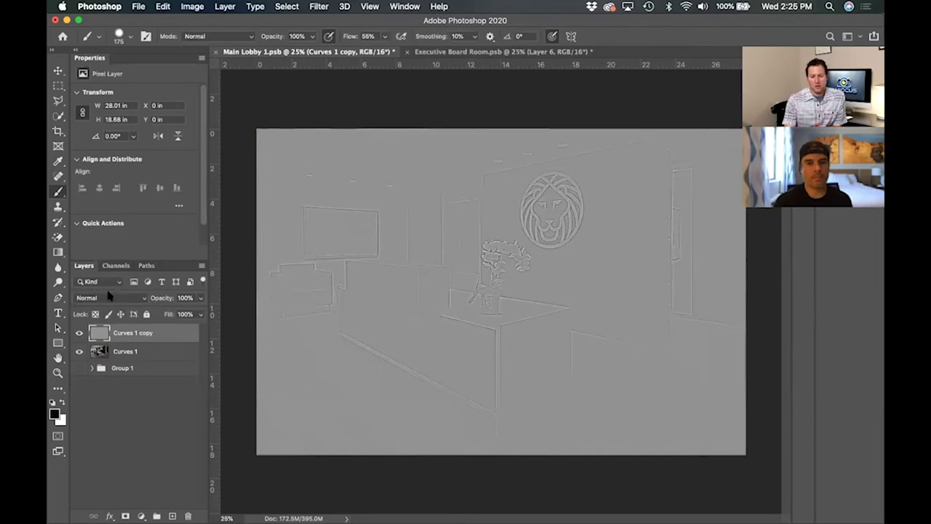
# - Set the Curves 1 copy blend mode to Soft Light and toggle its visibility to compare
pyautogui.click(92, 298)
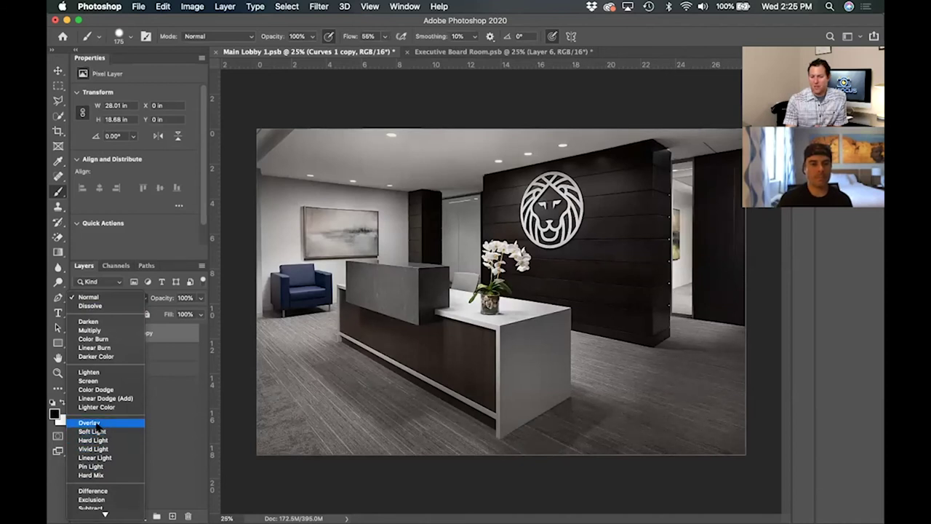
pyautogui.press('Escape')
pyautogui.hotkey('shift', 'alt', 'f')
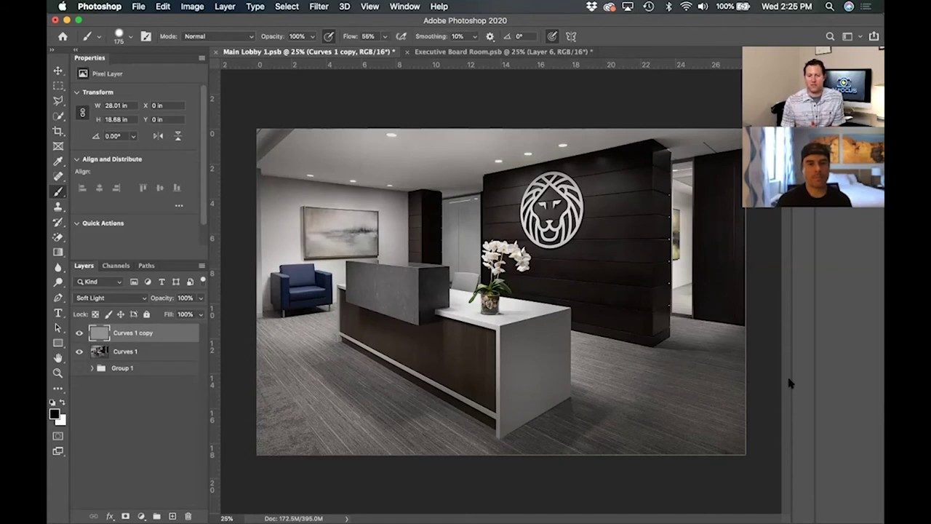
pyautogui.click(79, 334)
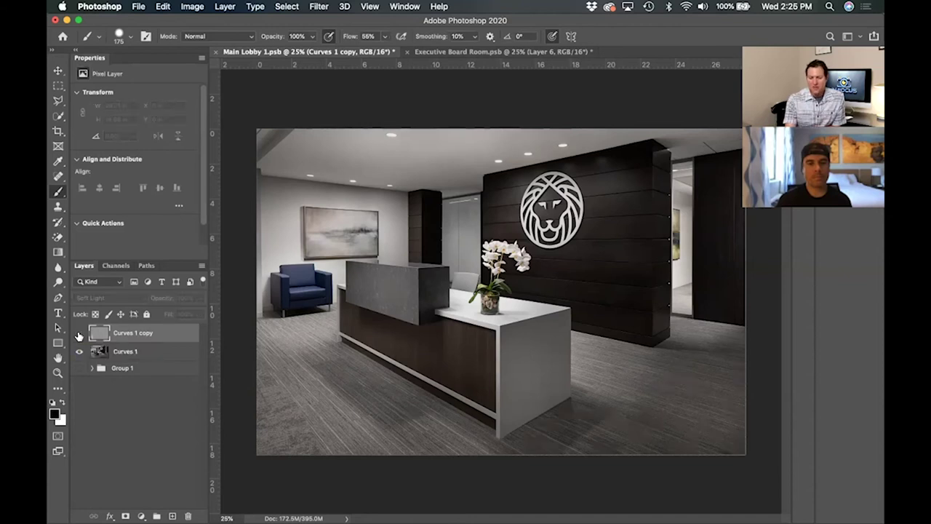
pyautogui.click(79, 334)
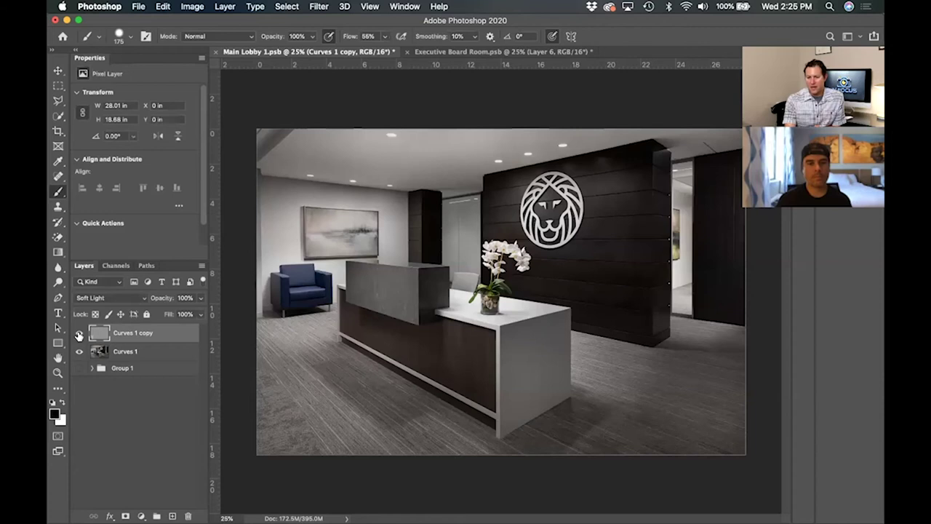
pyautogui.click(79, 334)
pyautogui.click(78, 334)
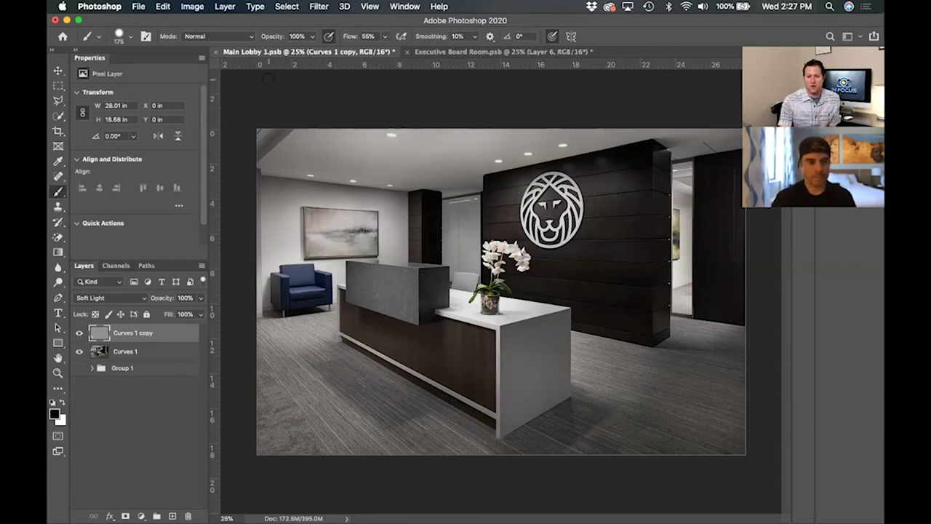
# - Close Main Lobby 1.psb, discarding its changes with Don't Save
pyautogui.click(215, 53)
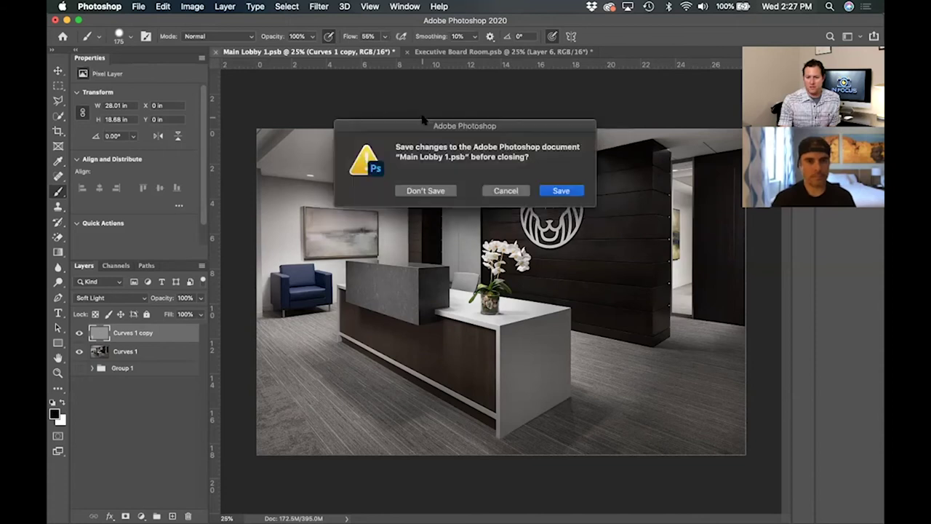
pyautogui.click(420, 192)
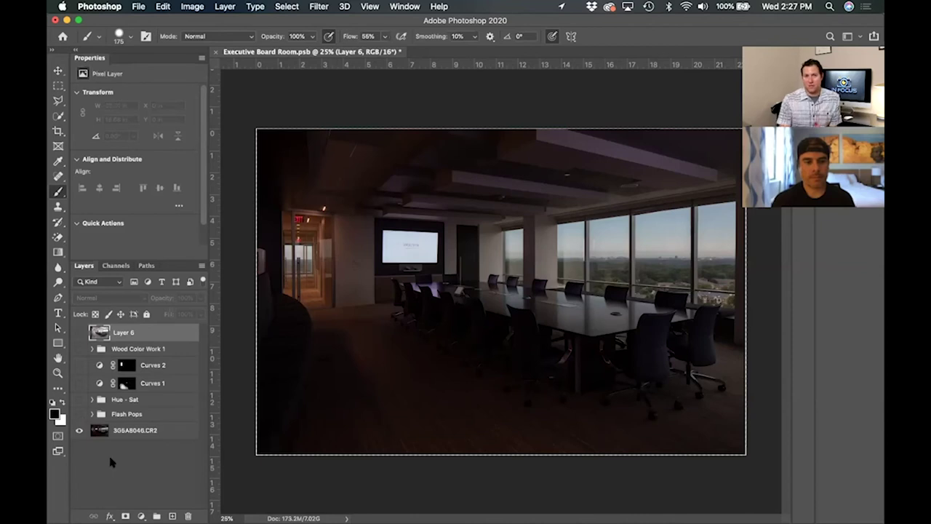
# - Turn on Flash Pops, Hue - Sat, Curves 1 and Curves 2, and move Wood Color Work 1 above Layer 6
pyautogui.click(80, 413)
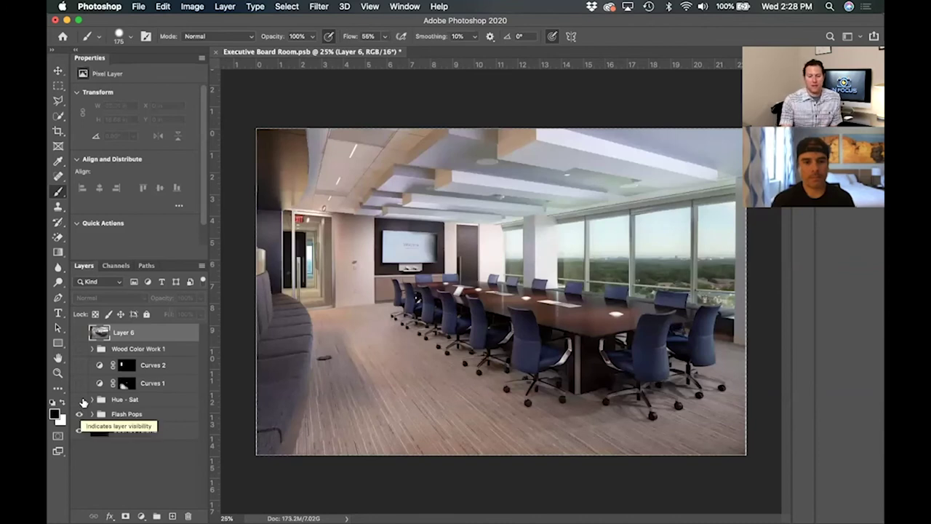
pyautogui.click(80, 400)
pyautogui.click(80, 400)
pyautogui.click(80, 399)
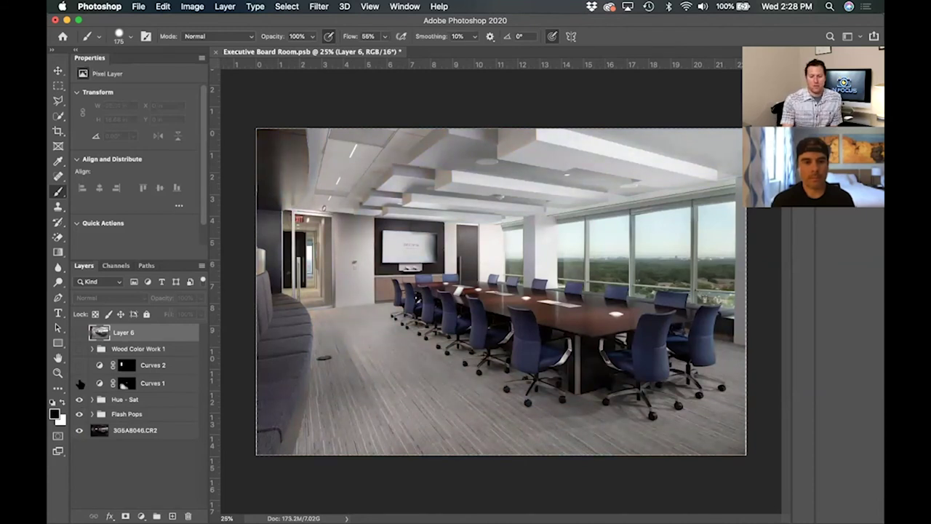
pyautogui.click(78, 384)
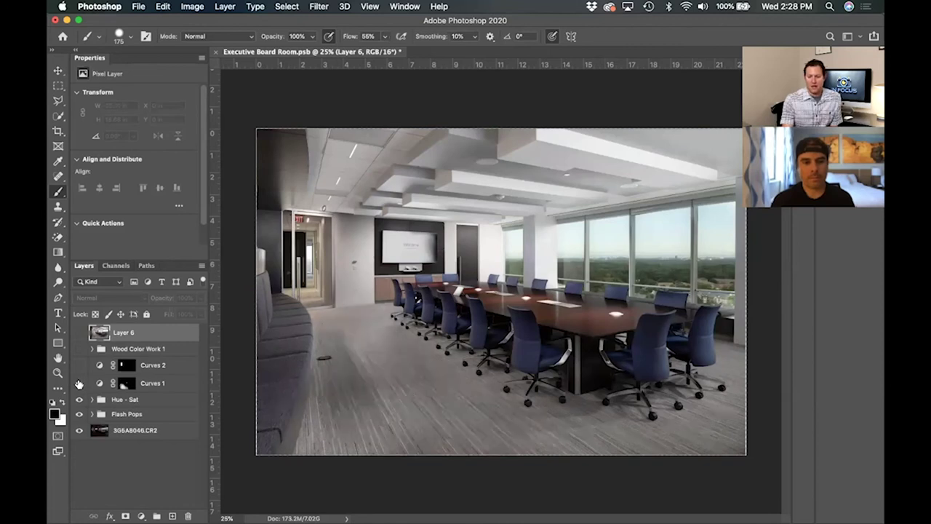
pyautogui.click(78, 365)
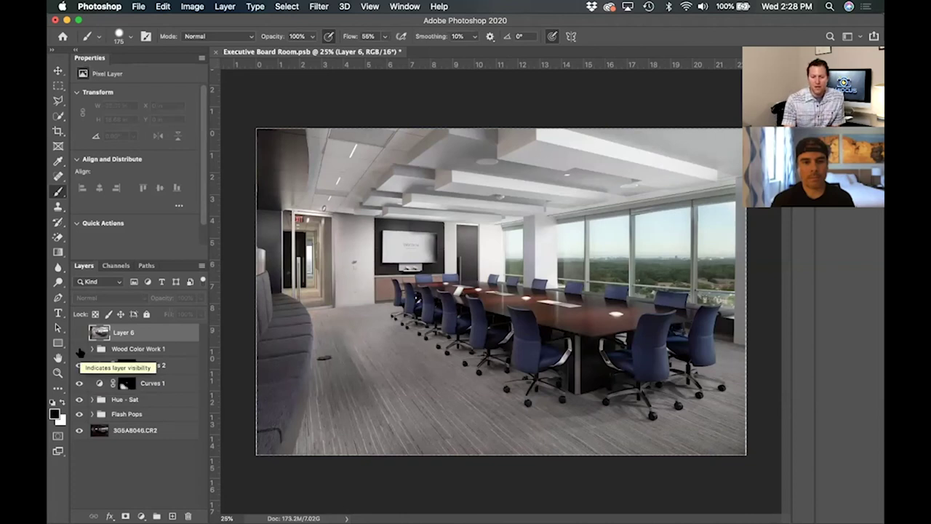
pyautogui.moveTo(126, 350); pyautogui.dragTo(128, 329)
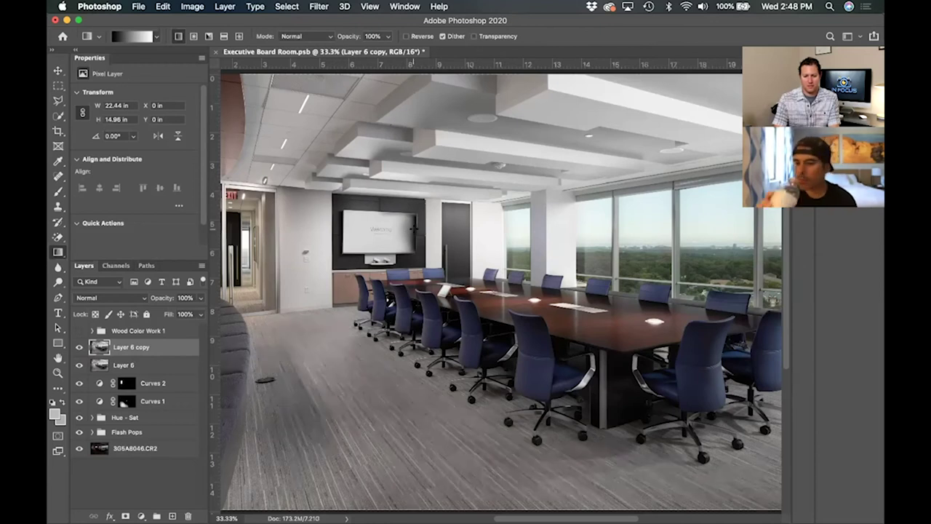
# - Zoom in and trace a closed four-corner pen path around the TV screen
pyautogui.press('super+equal')
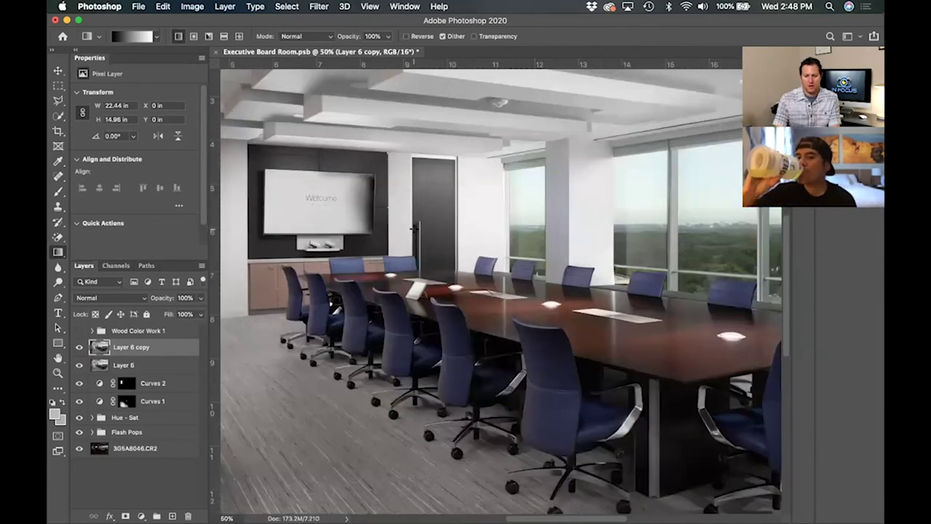
pyautogui.hscroll(-3, 413, 228)
pyautogui.scroll(-2, 413, 228)
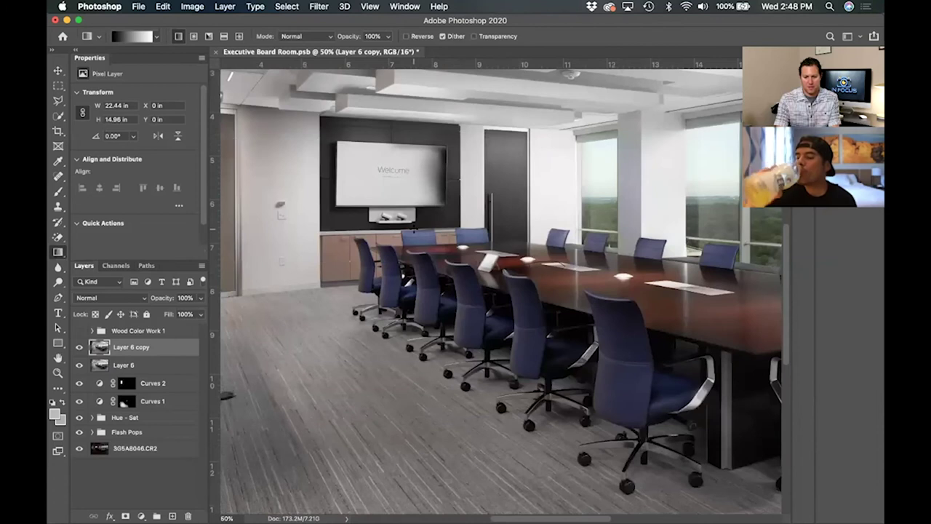
pyautogui.press('p')
pyautogui.click(447, 149)
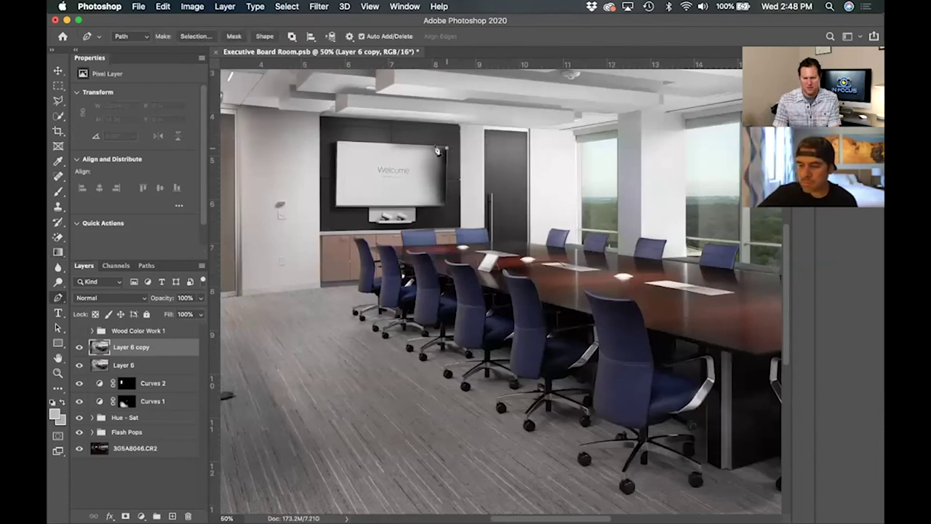
pyautogui.click(337, 143)
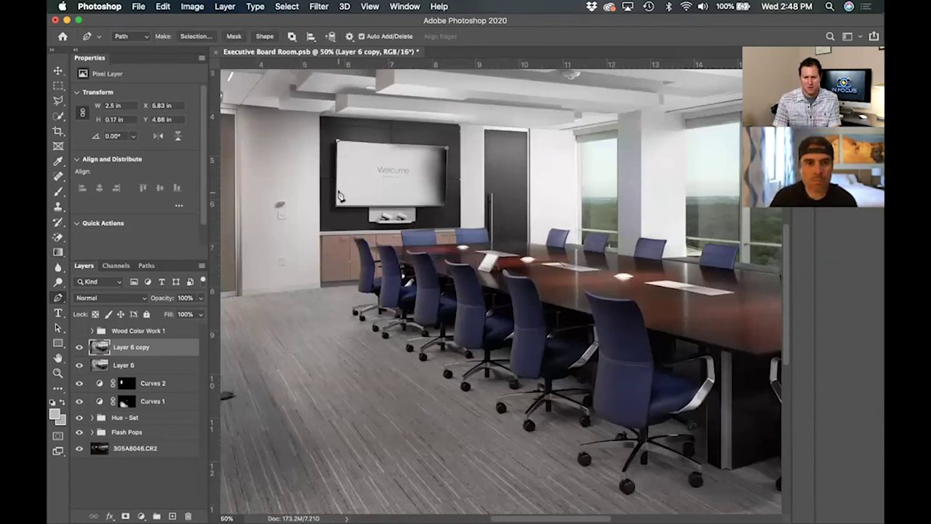
pyautogui.click(337, 206)
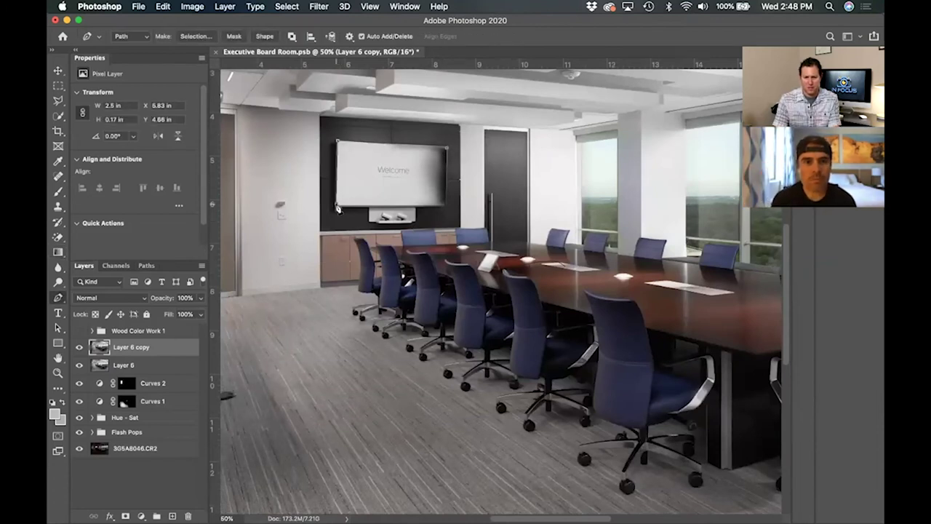
pyautogui.click(445, 206)
pyautogui.click(447, 150)
# - Convert the screen path into a selection and zoom back out
pyautogui.rightClick(428, 158)
pyautogui.click(462, 209)
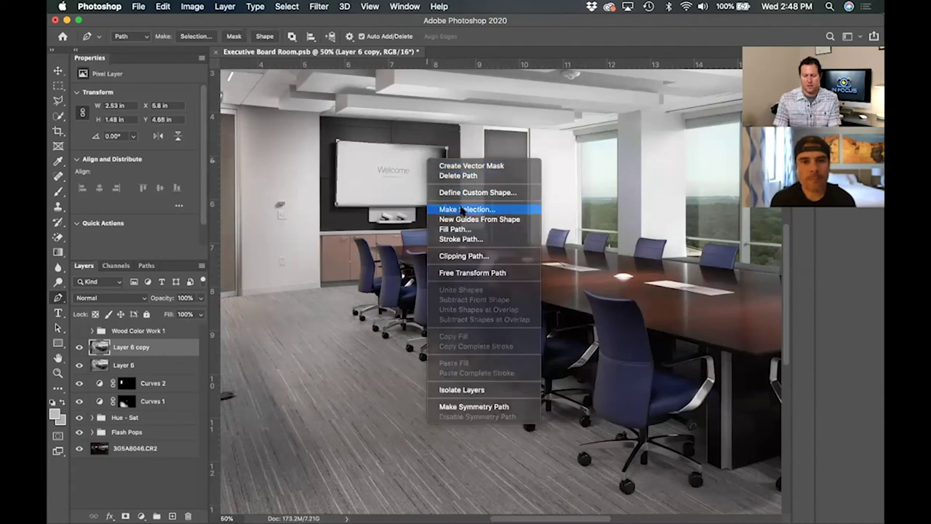
pyautogui.press('Return')
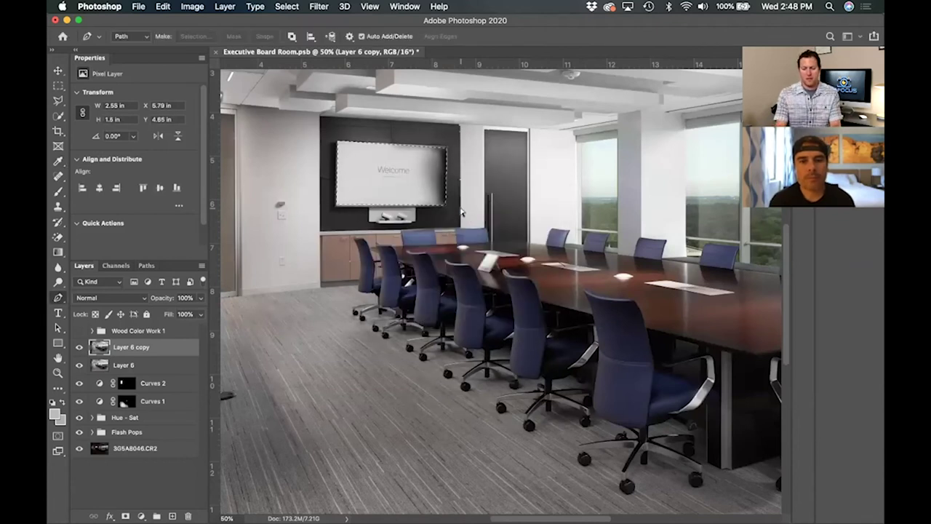
pyautogui.press('super+minus')
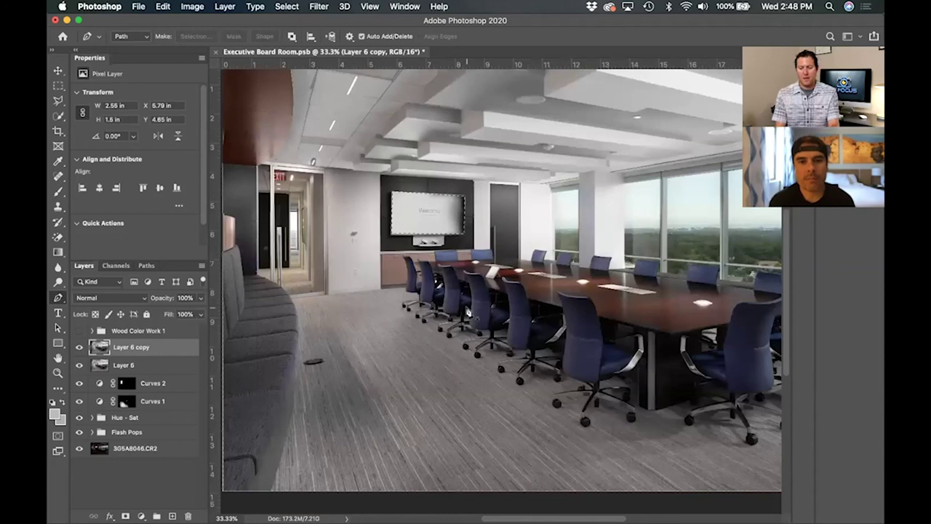
pyautogui.press('g')
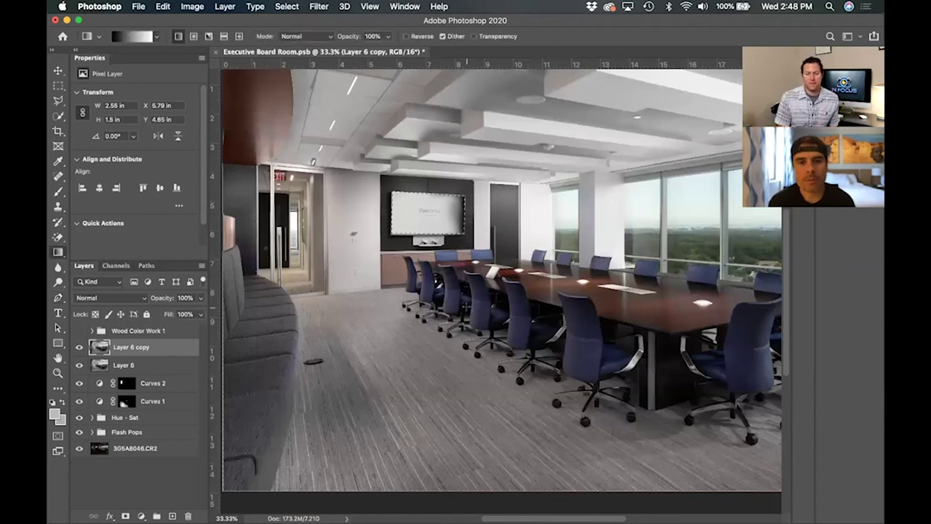
# - Reset default colours and fill the TV screen selection with a dark gradient
pyautogui.click(52, 401)
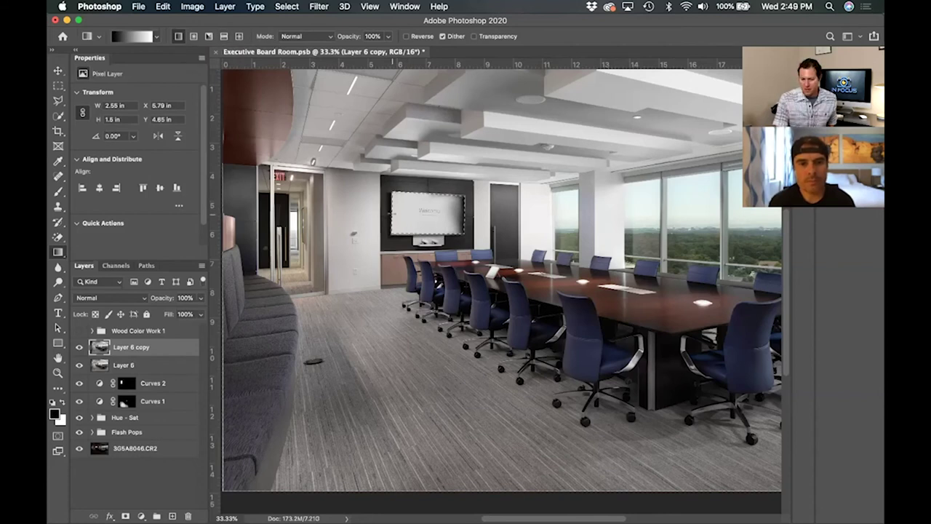
pyautogui.moveTo(393, 213); pyautogui.dragTo(588, 216)
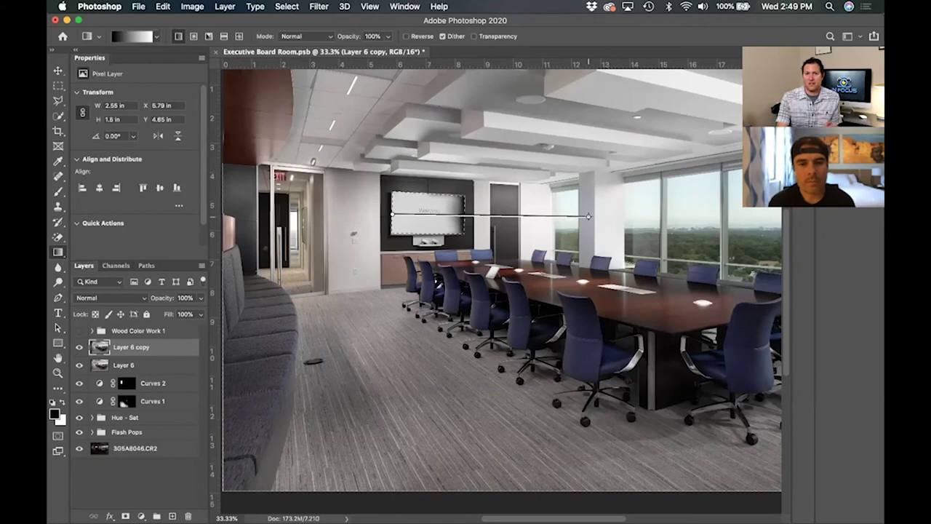
pyautogui.moveTo(588, 216); pyautogui.dragTo(588, 216)
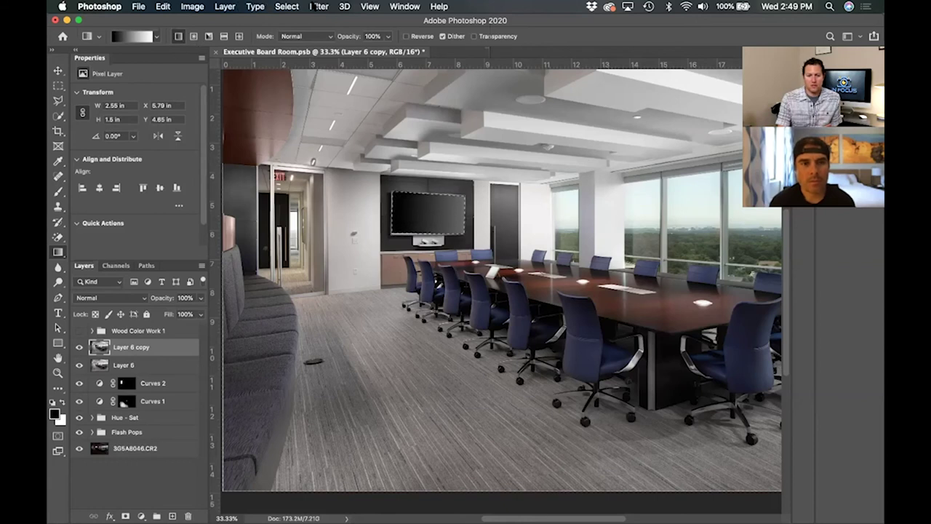
pyautogui.click(317, 7)
# - Add 1.5% noise to the screen gradient, then deselect
pyautogui.moveTo(437, 178)
pyautogui.click(512, 179)
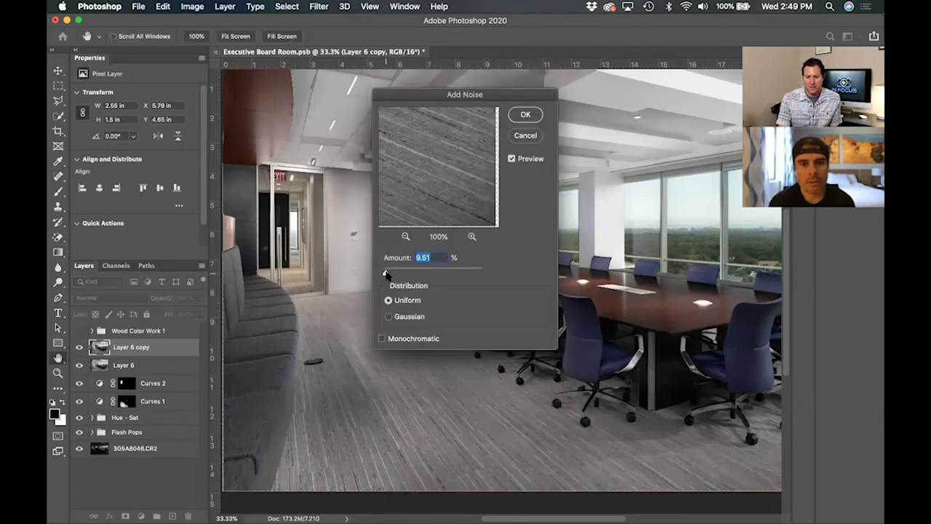
pyautogui.moveTo(387, 273); pyautogui.dragTo(383, 273)
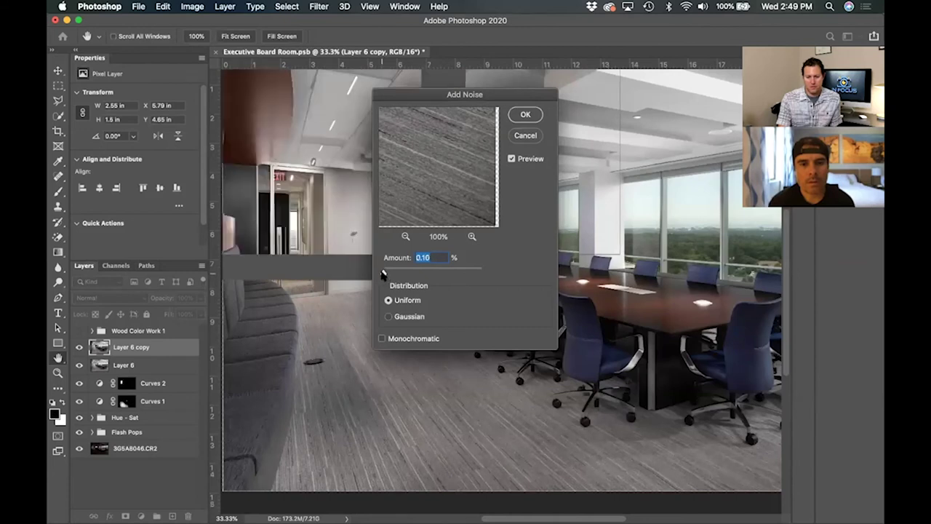
pyautogui.write('1.5')
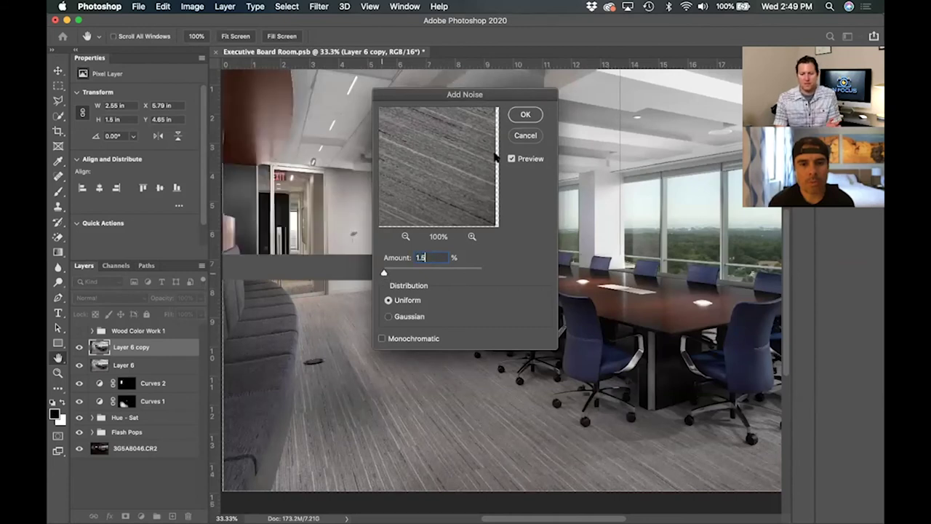
pyautogui.press('Return')
pyautogui.press('g')
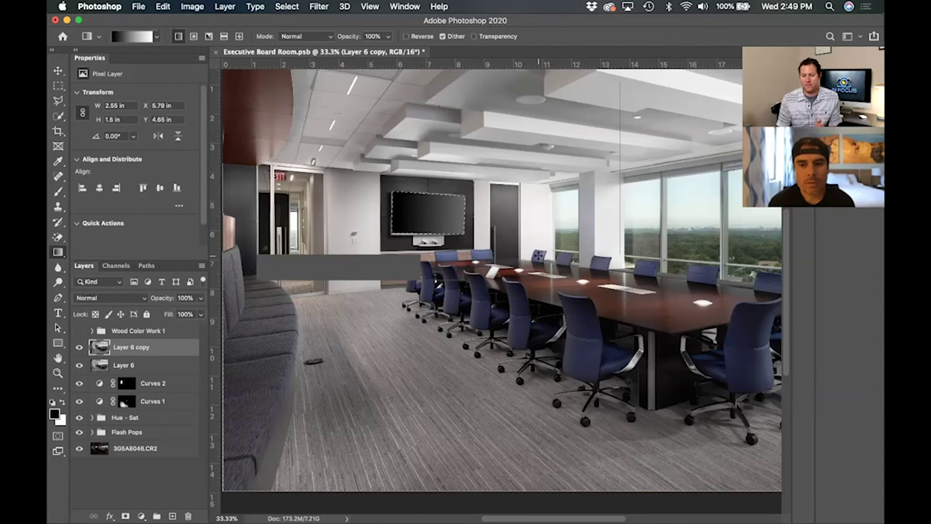
pyautogui.press('super+d')
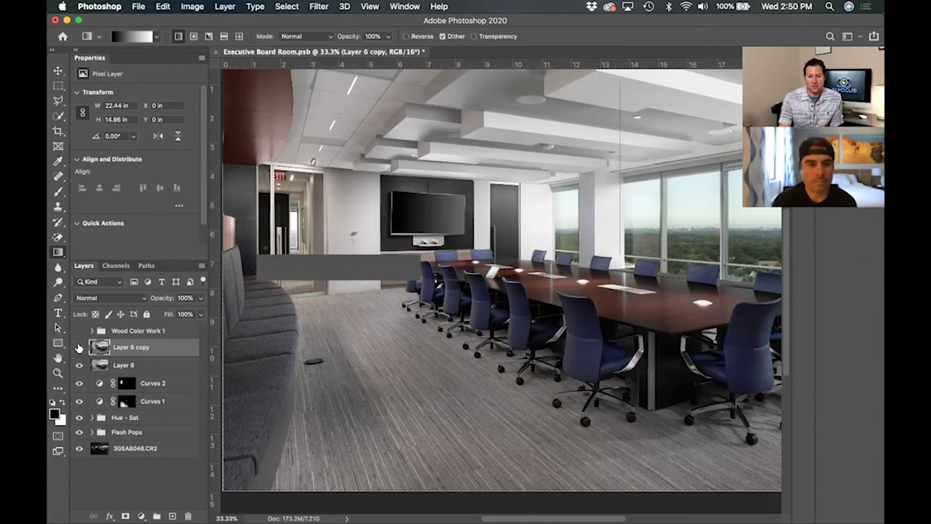
# - Toggle Layer 6 copy to compare, then sample the light grey wall colour
pyautogui.click(78, 347)
pyautogui.click(79, 346)
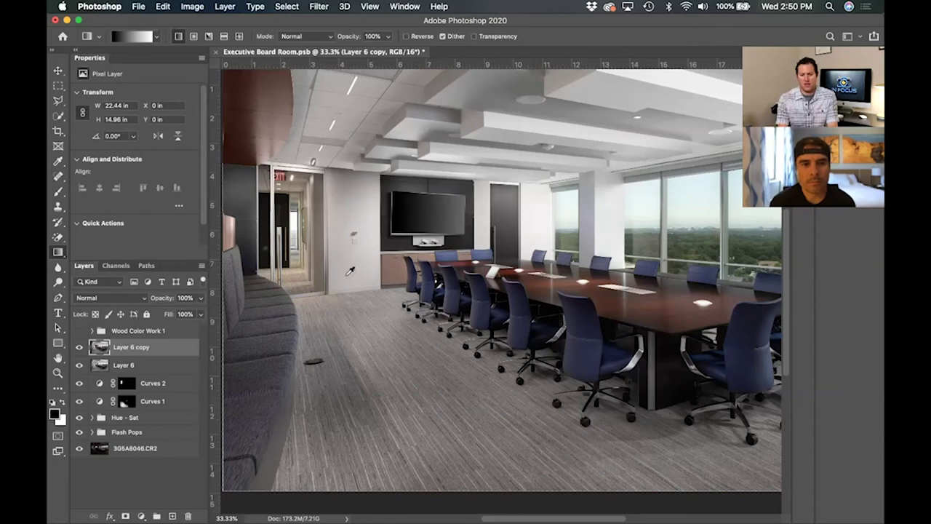
pyautogui.keyDown('alt'); pyautogui.click(353, 200); pyautogui.keyUp('alt')
pyautogui.press('x')
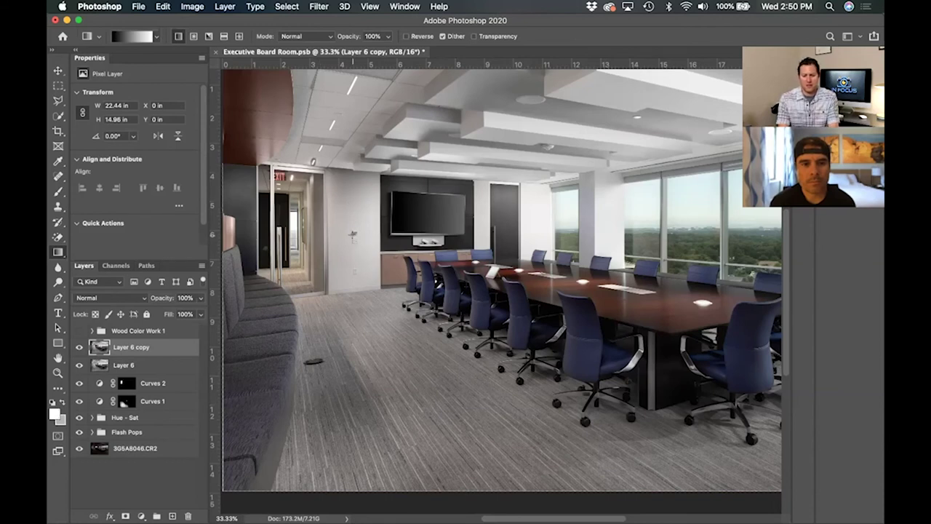
pyautogui.press('x')
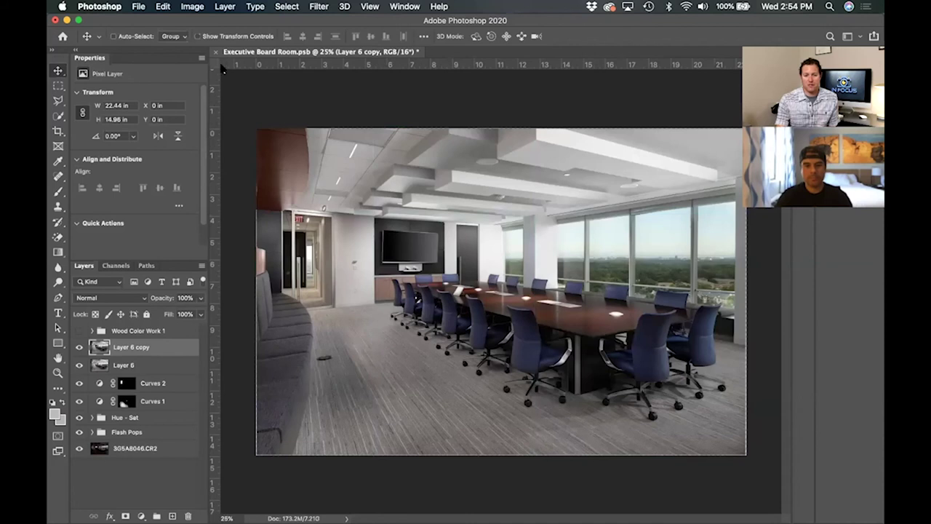
# - With rulers shown, drag vertical guides to 4.8 and 13.8 in and a horizontal guide to 4.1 in
pyautogui.click(379, 6)
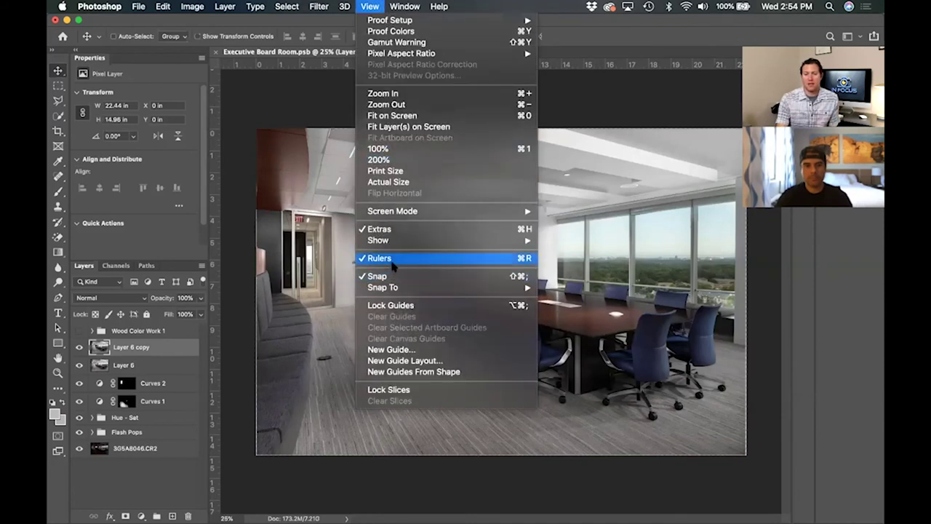
pyautogui.click(377, 478)
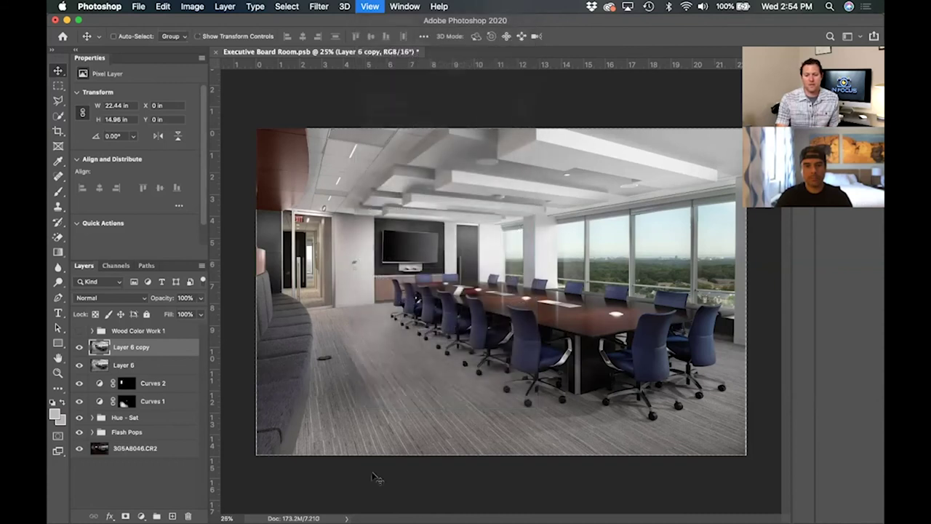
pyautogui.moveTo(214, 282); pyautogui.dragTo(372, 284)
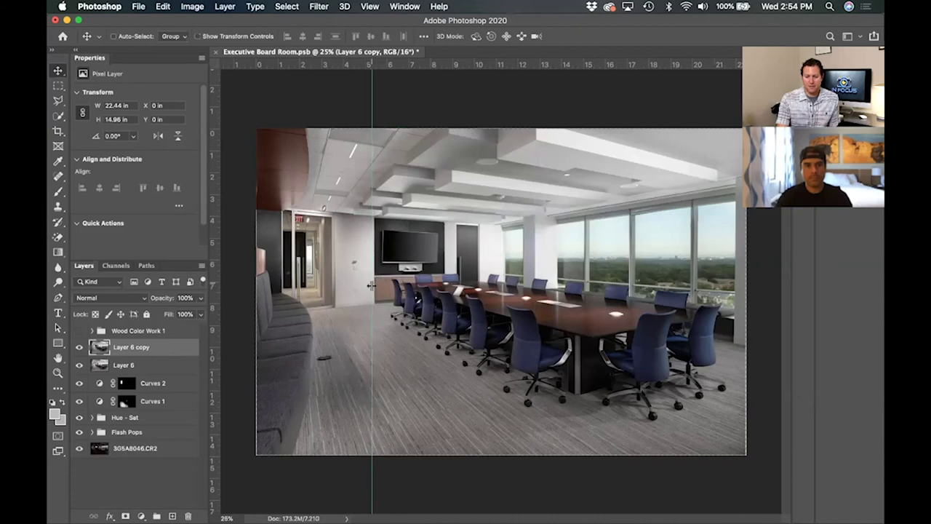
pyautogui.moveTo(215, 265); pyautogui.dragTo(556, 258)
pyautogui.moveTo(505, 64); pyautogui.dragTo(505, 218)
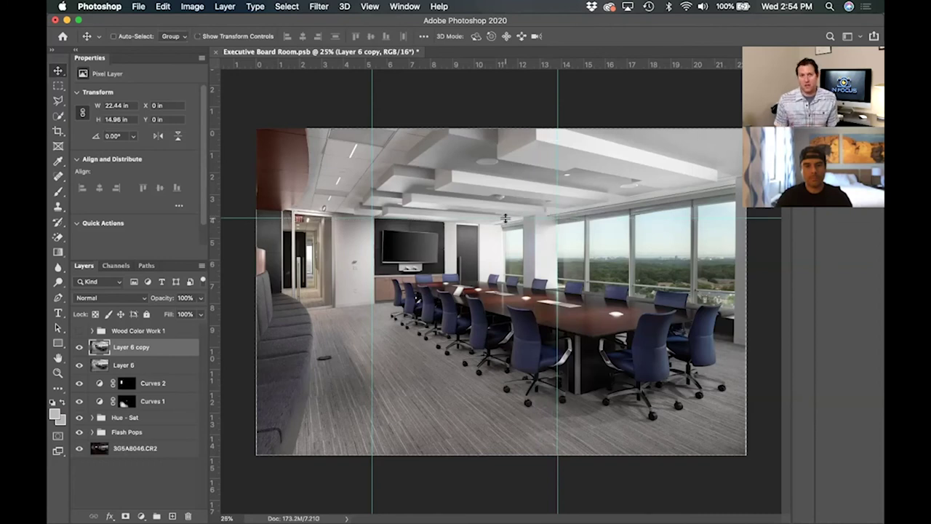
pyautogui.press('super+equal')
pyautogui.press('super+equal')
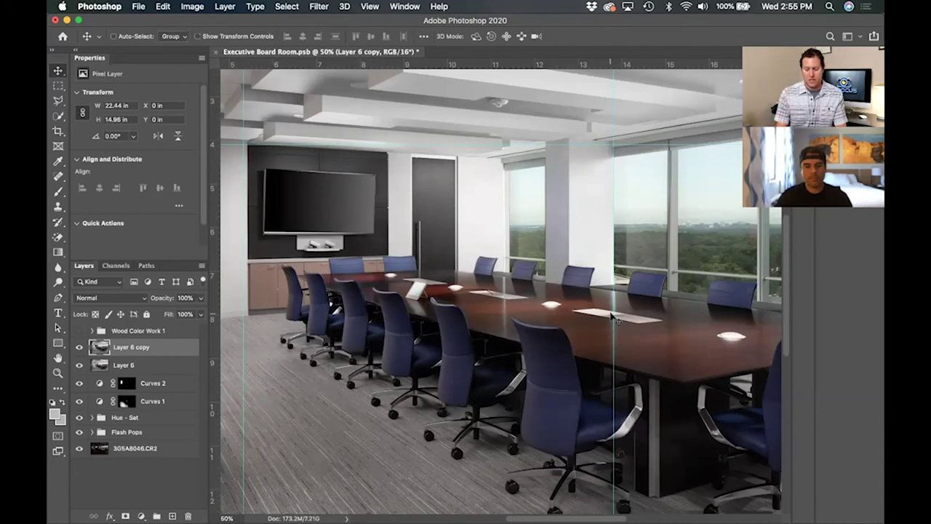
pyautogui.press('super+minus')
pyautogui.press('super+minus')
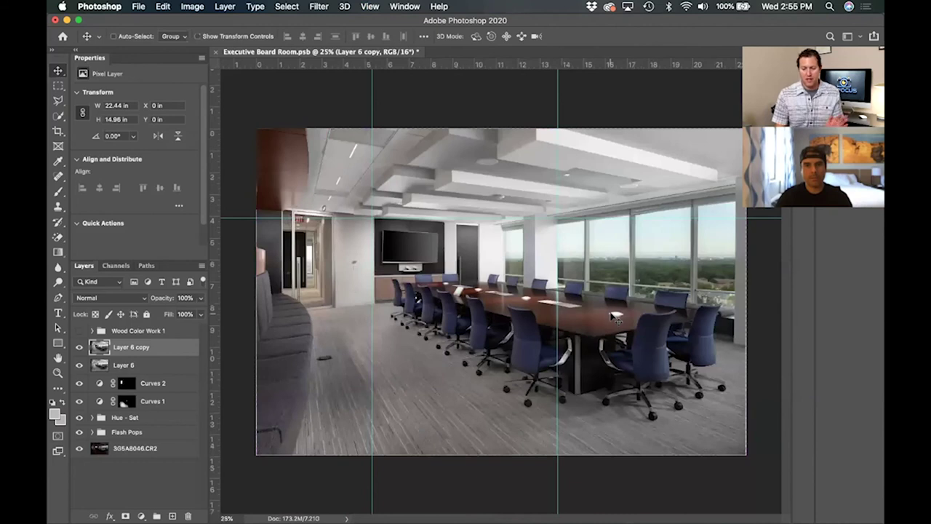
# - Skew Layer 6 copy to about 101.7% width with a 1.45° horizontal skew and commit
pyautogui.click(168, 7)
pyautogui.moveTo(193, 278)
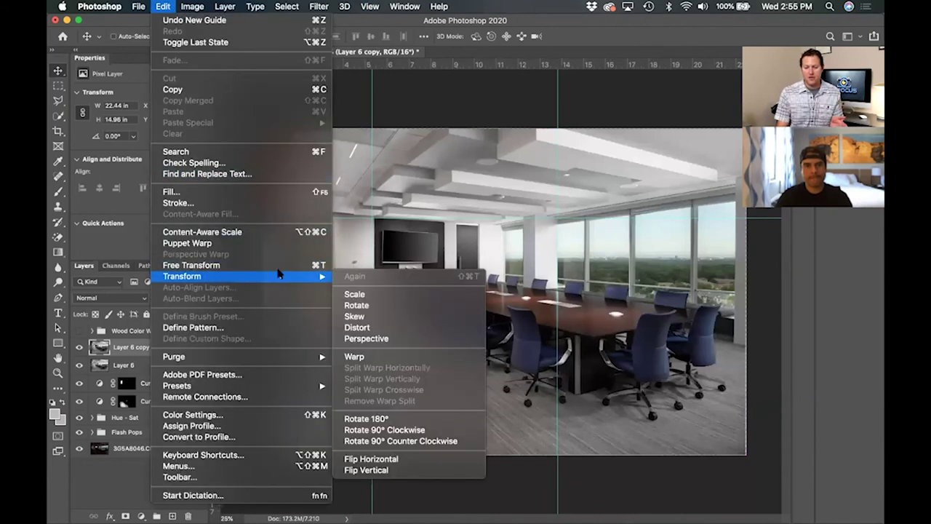
pyautogui.click(355, 316)
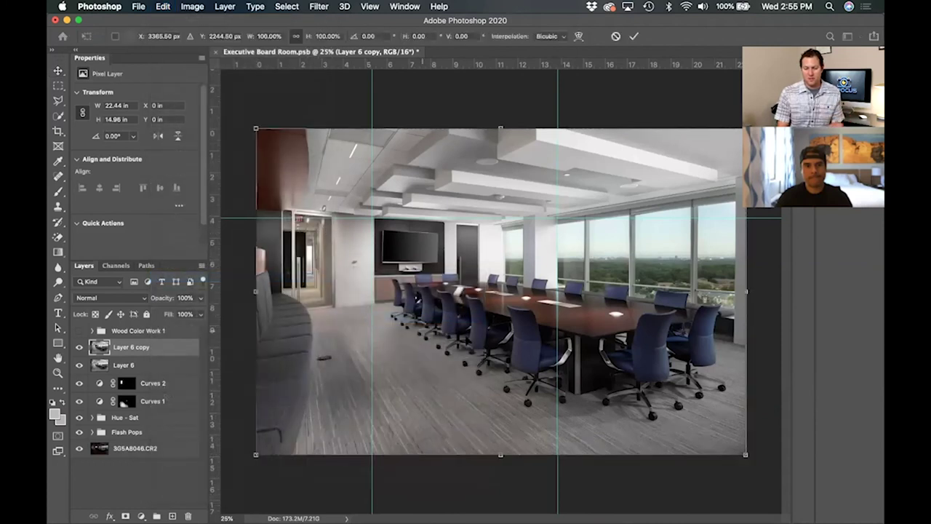
pyautogui.moveTo(753, 461); pyautogui.dragTo(755, 459)
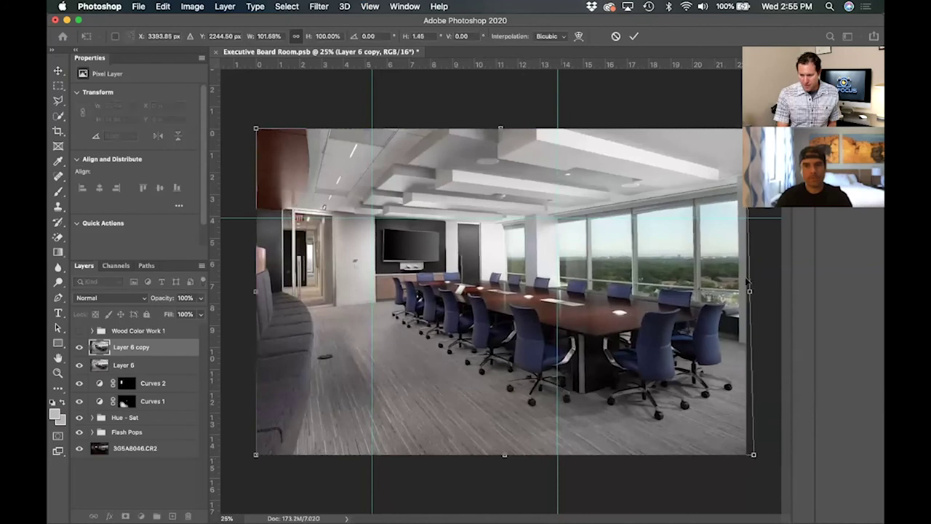
pyautogui.moveTo(256, 131); pyautogui.dragTo(257, 129)
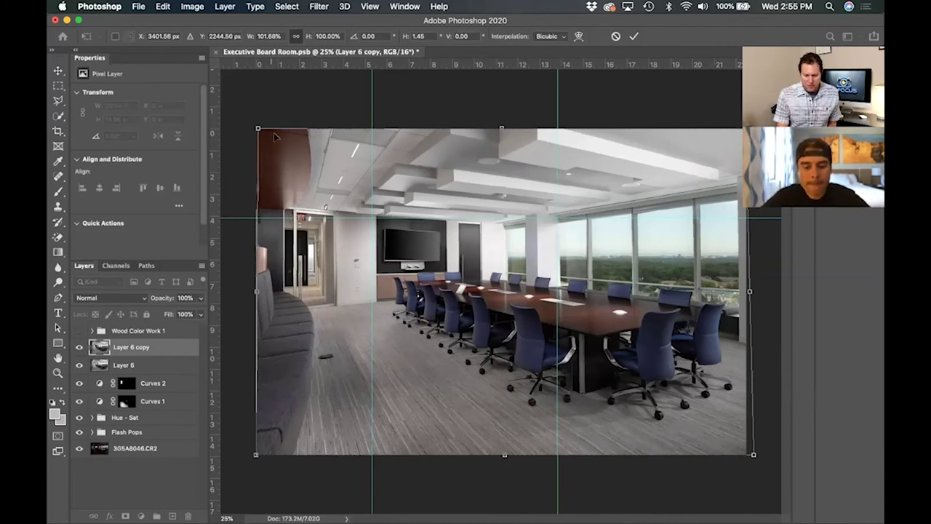
pyautogui.moveTo(258, 129); pyautogui.dragTo(265, 132)
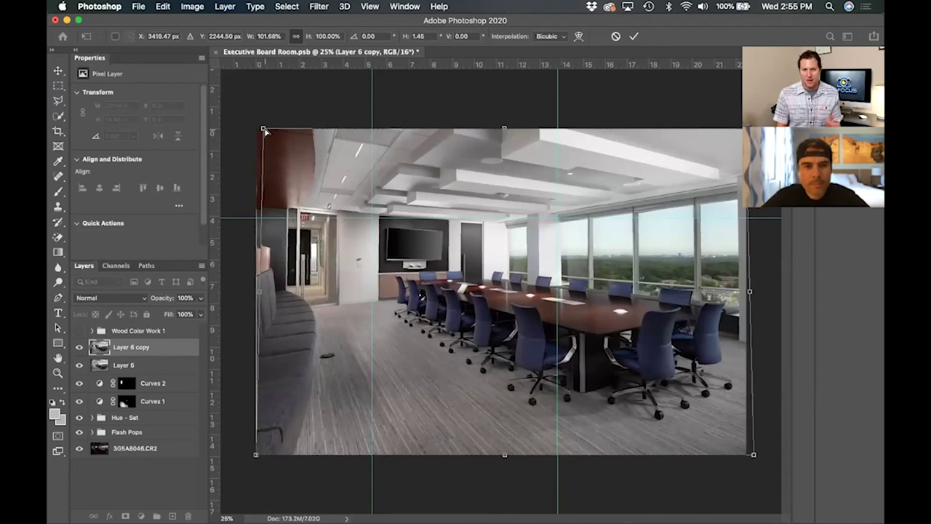
pyautogui.moveTo(264, 131); pyautogui.dragTo(259, 129)
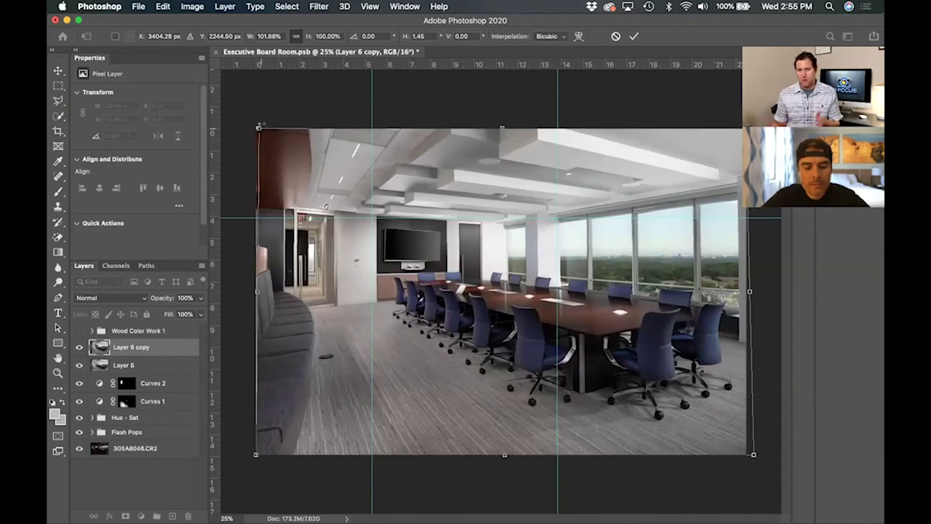
pyautogui.press('Return')
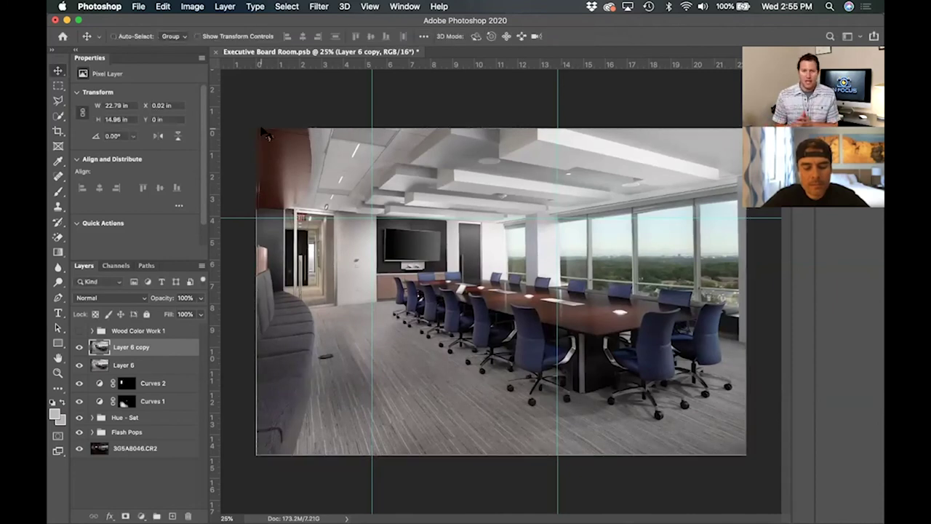